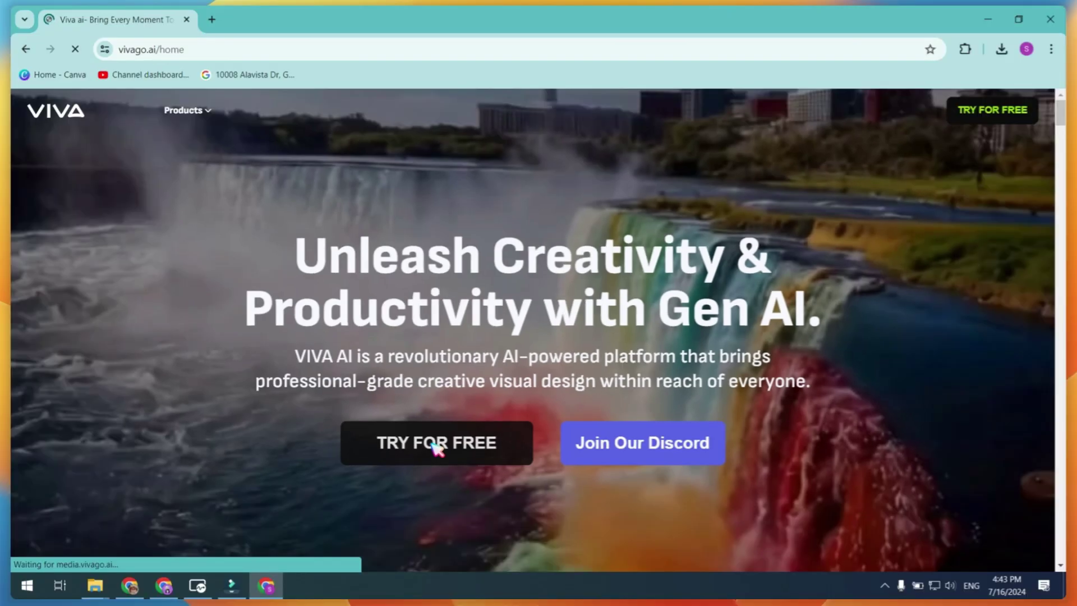
Open Vivago's AI video generator in a new tab, check the Image section, and return to the Video prompt box
click(437, 447)
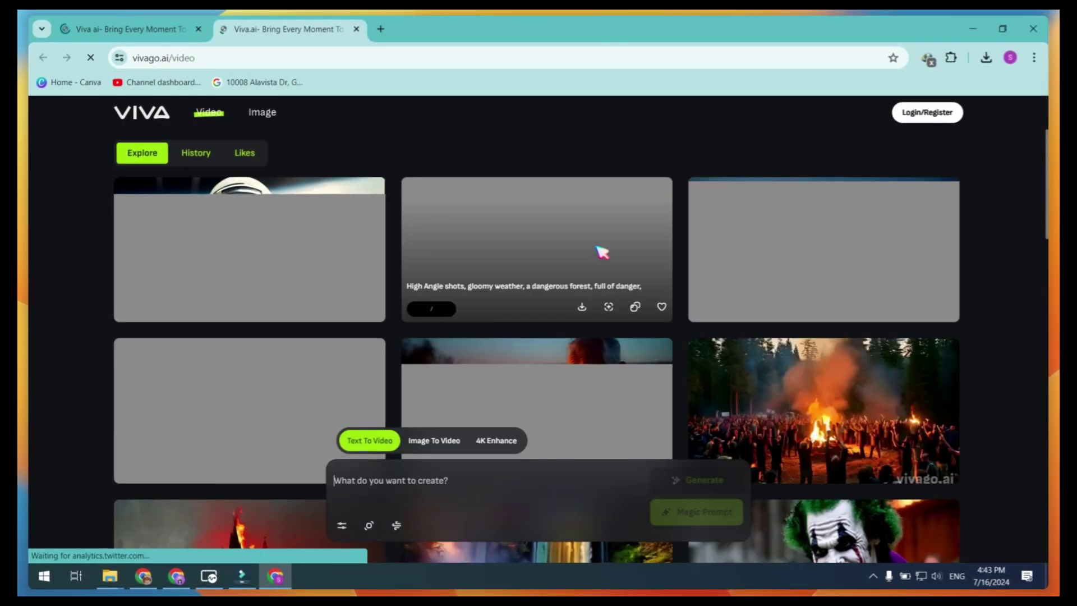
click(263, 114)
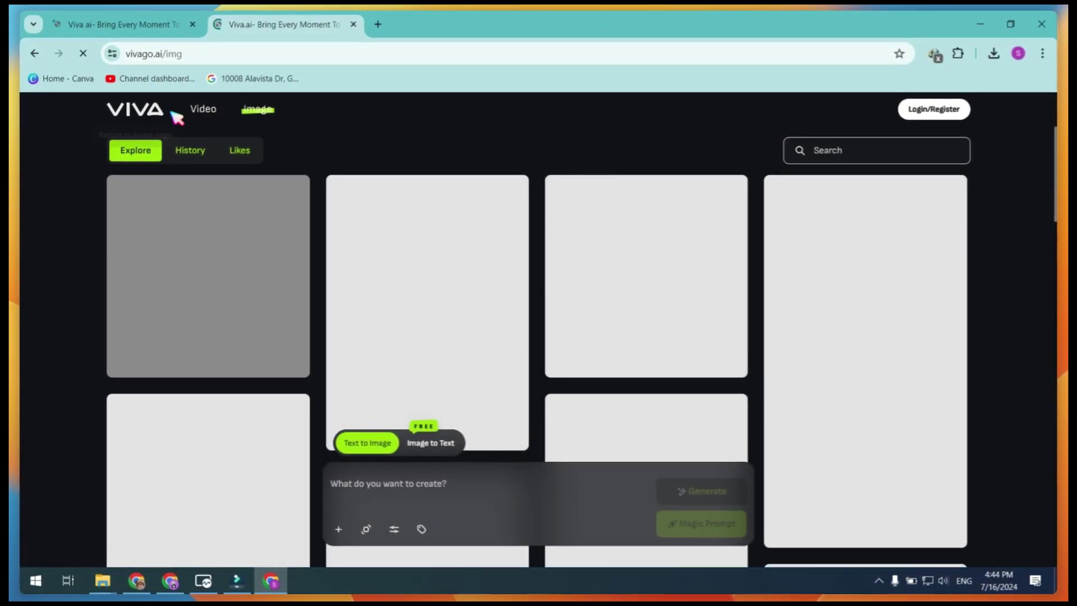
click(203, 111)
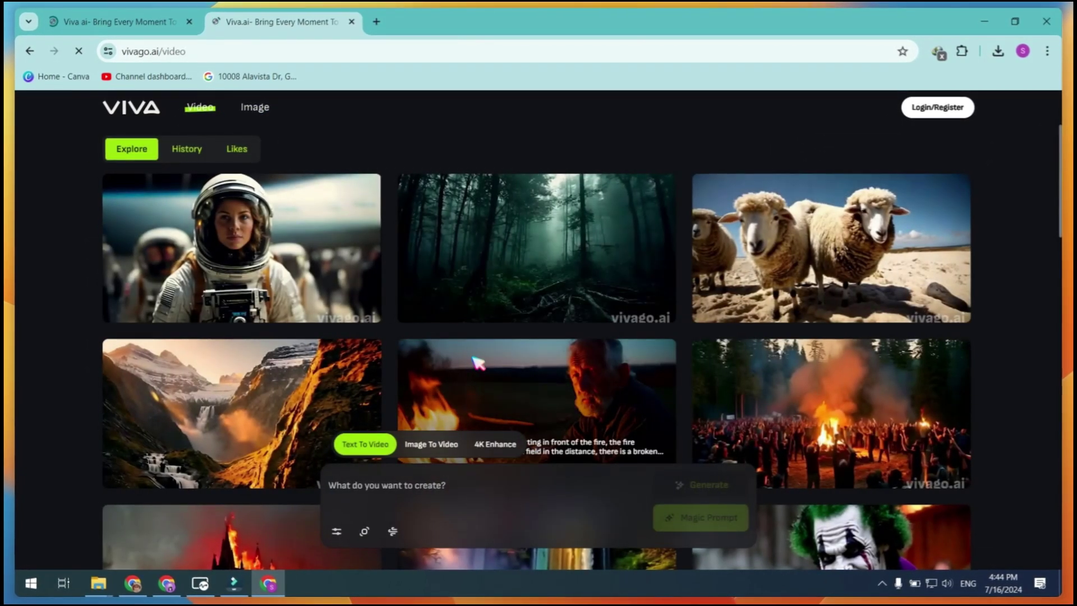
click(511, 500)
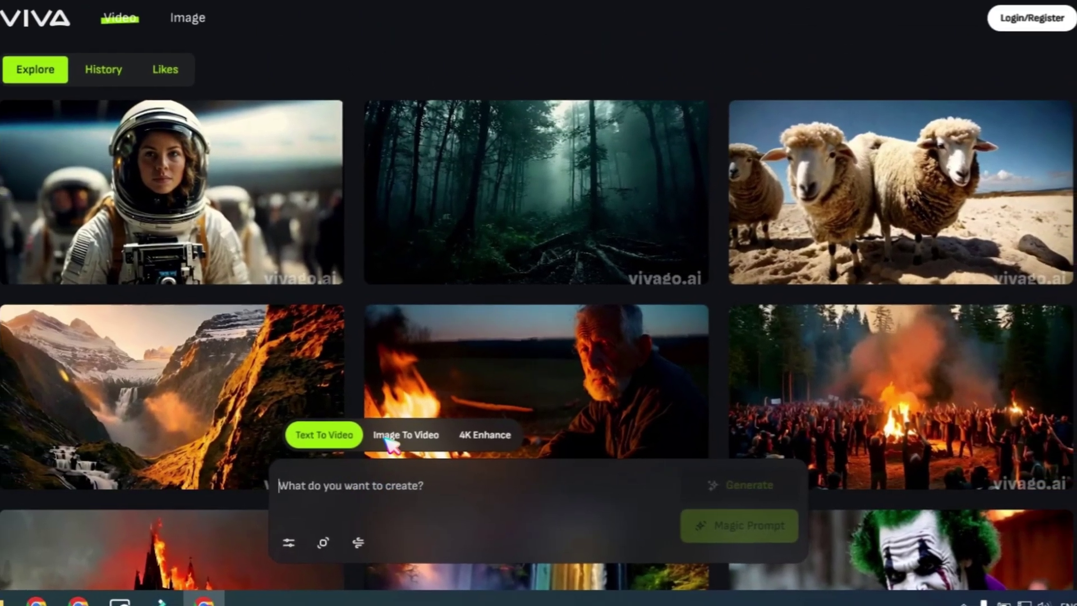
click(391, 439)
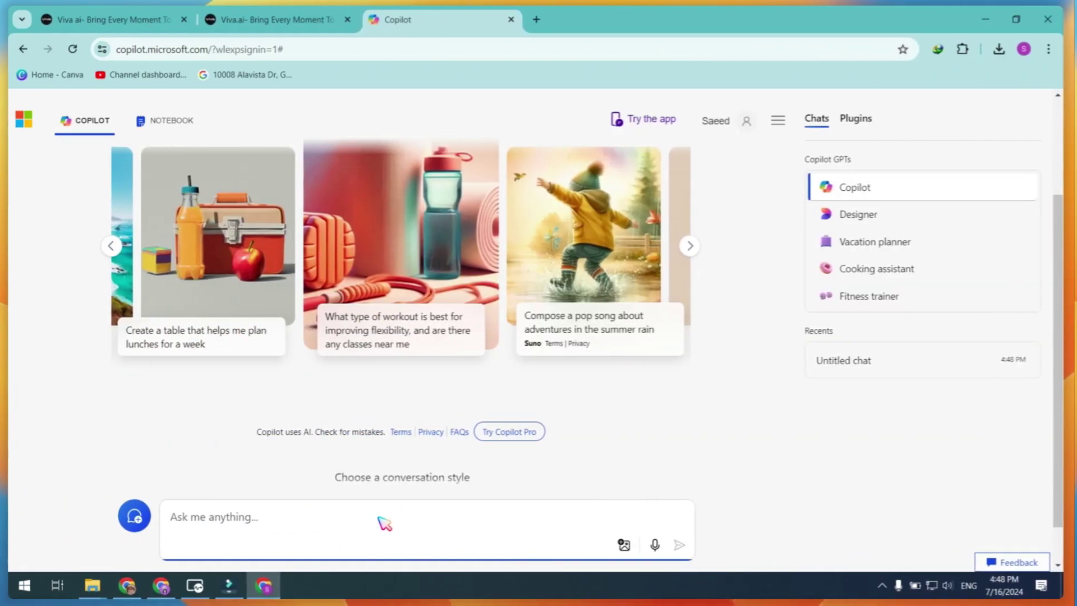
Ask Copilot for 'ideas prompt for ai video generators'
text(generate die)
key(BackSpace)
key(BackSpace)
key(BackSpace)
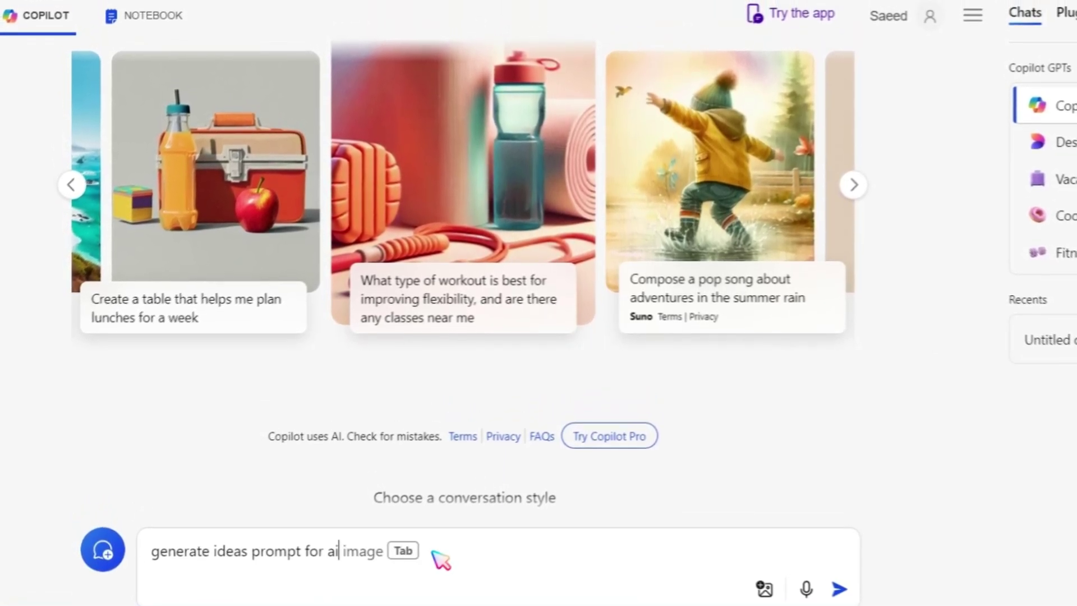
text(ideas prompt for ai video)
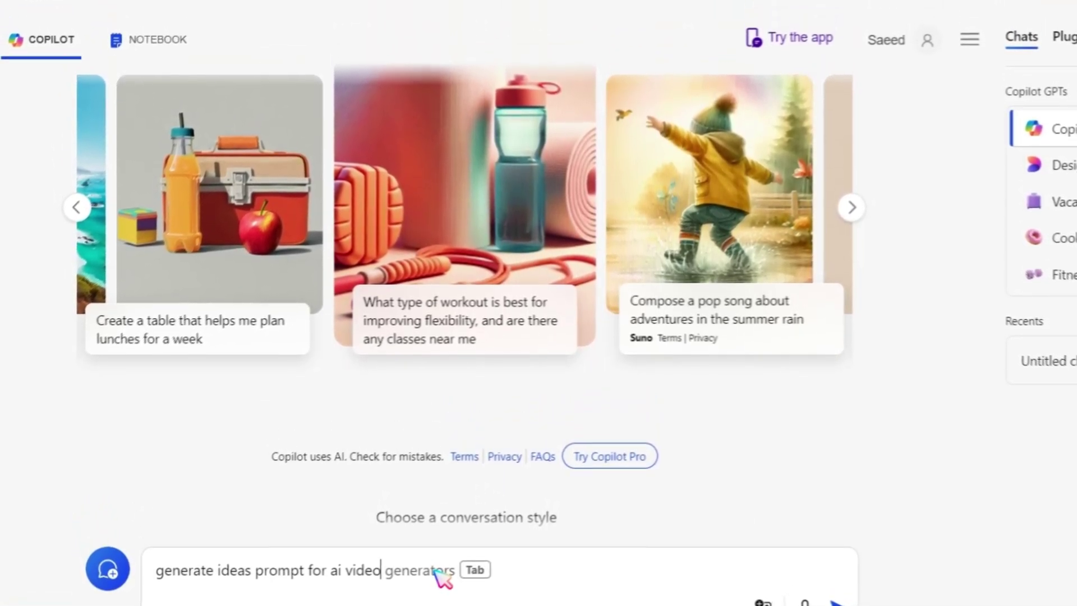
key(Tab)
key(Return)
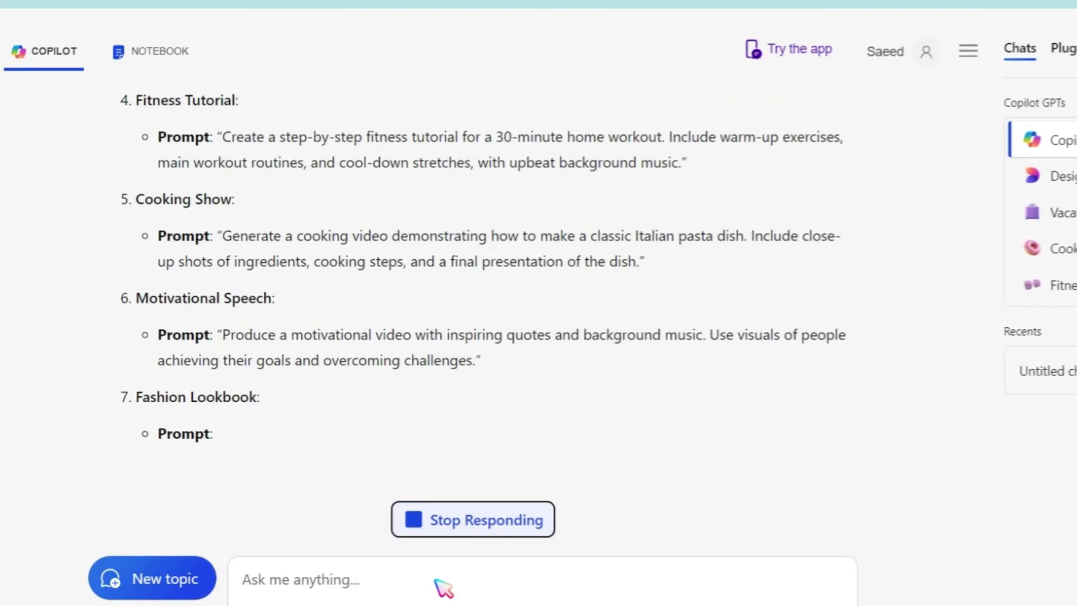
Copy Copilot's Storytelling Animation prompt and go back to the Vivago video gallery
scroll(363, 356, up, 3)
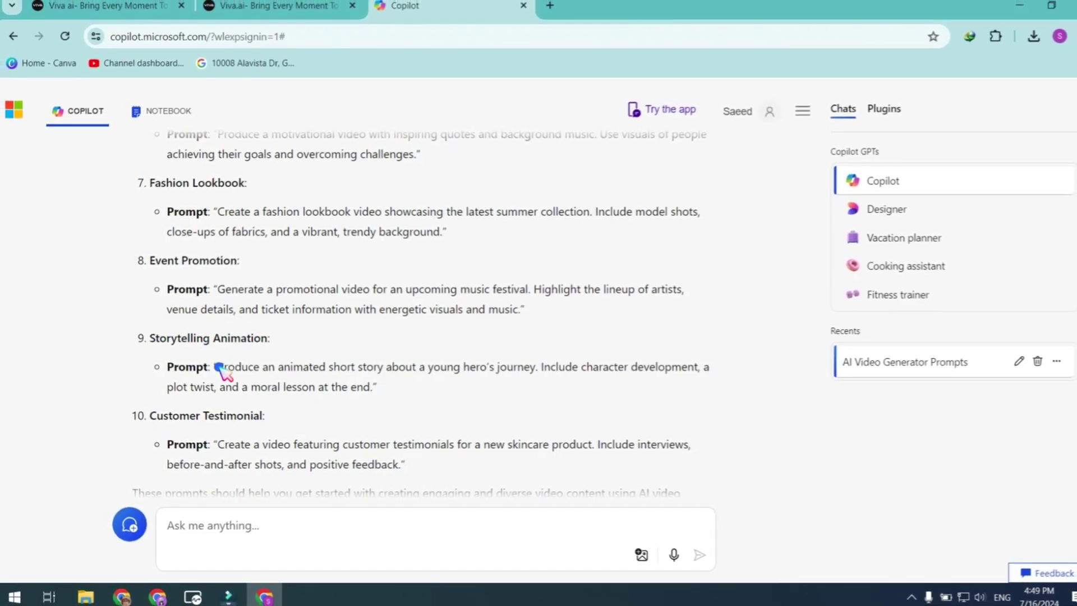
drag(217, 368, 380, 394)
right_click(351, 364)
click(393, 182)
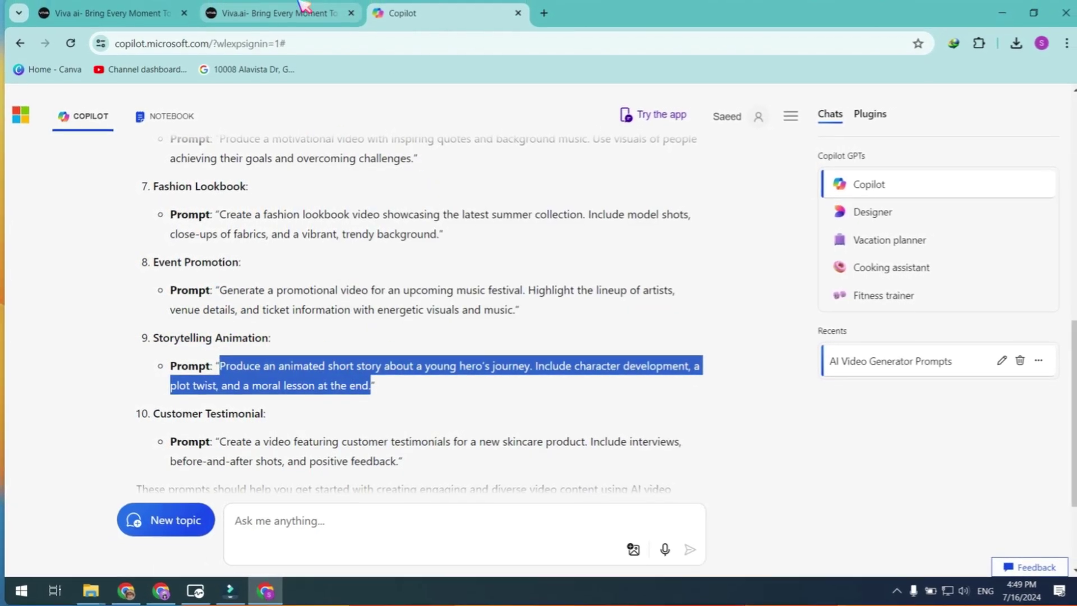
click(303, 10)
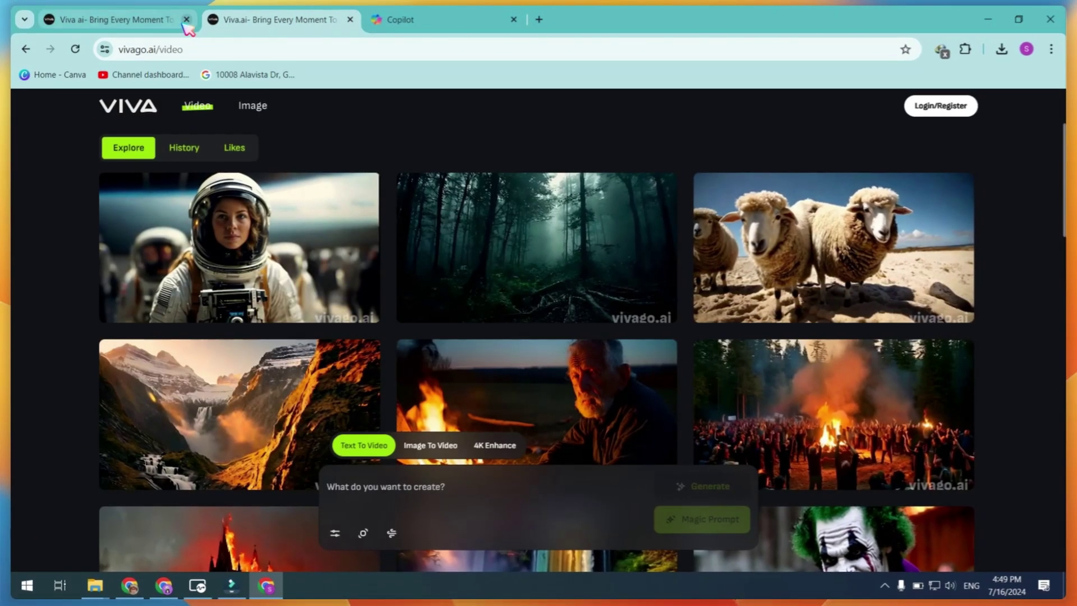
Close the extra Vivago home tab and sign in to Vivago with a Google account
click(184, 15)
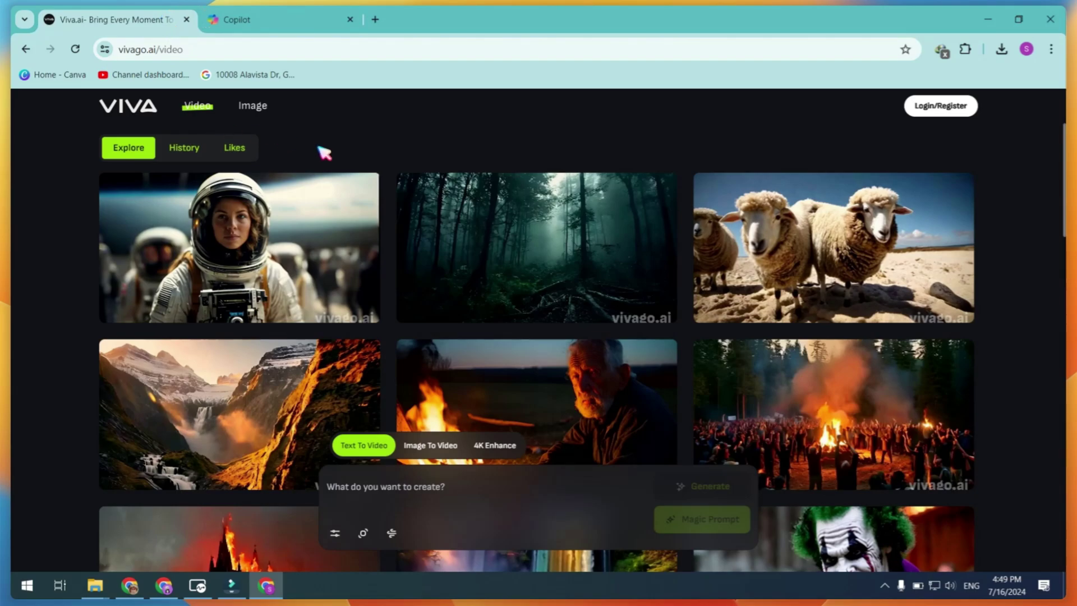
click(936, 111)
click(542, 367)
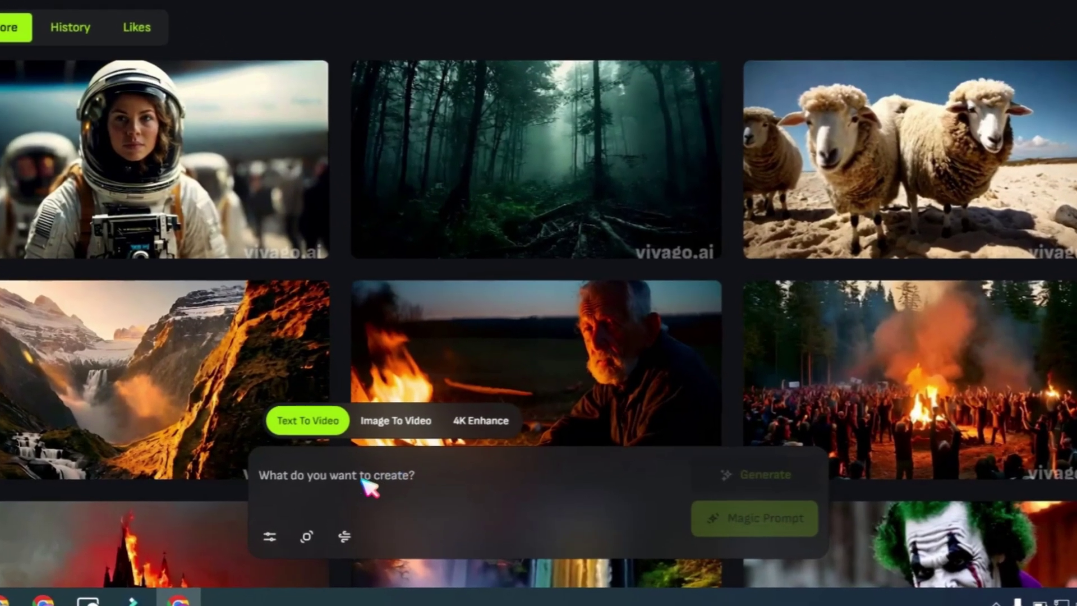
Paste the young hero's journey prompt and review motion strength 30, 16:9 ratio and the negative-prompt settings
right_click(367, 488)
click(451, 247)
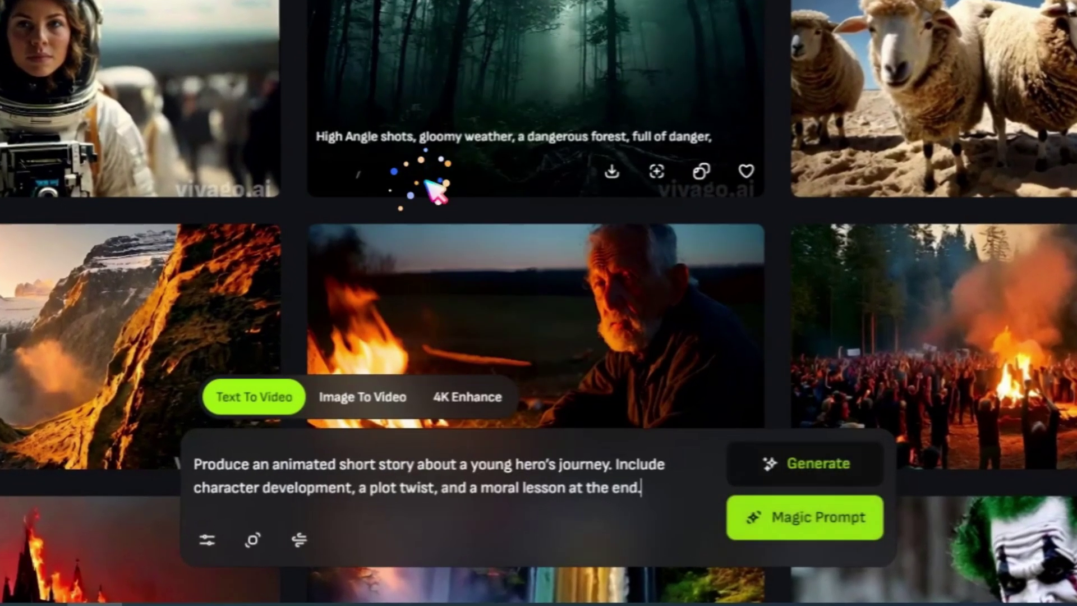
click(303, 537)
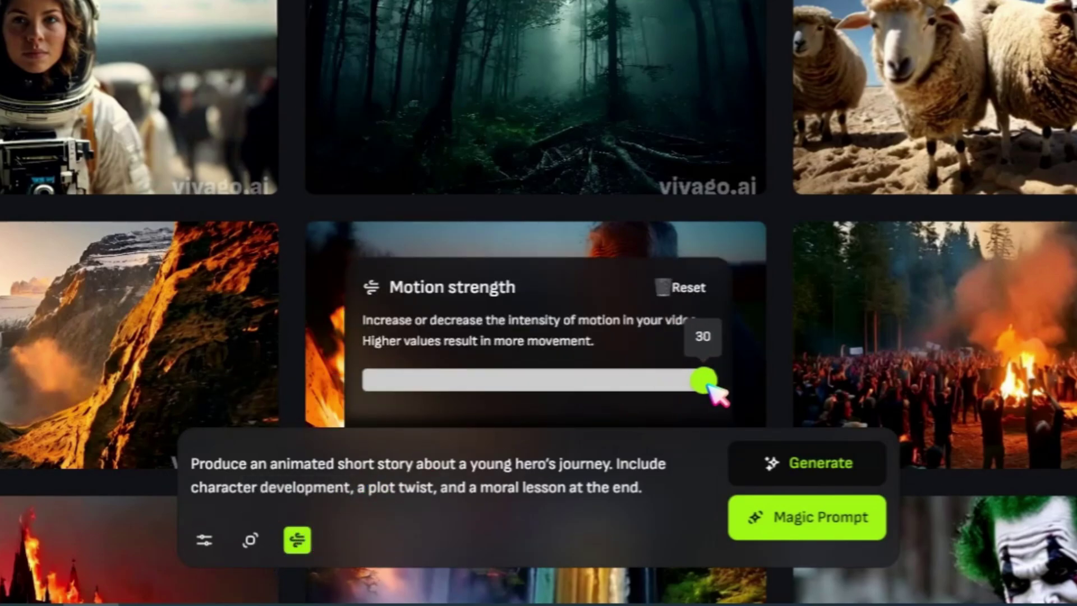
click(251, 540)
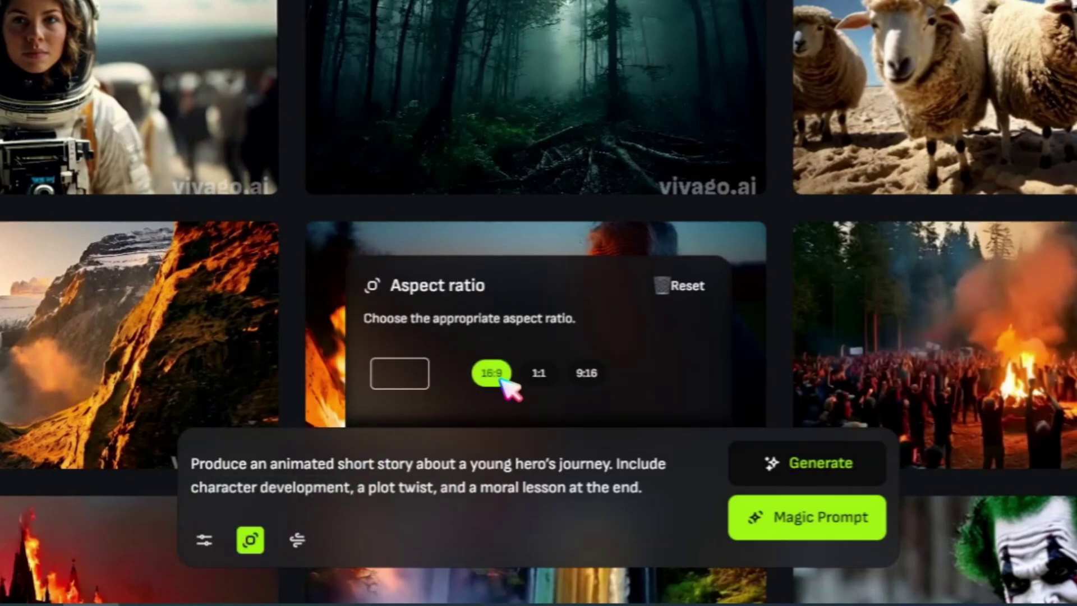
click(206, 540)
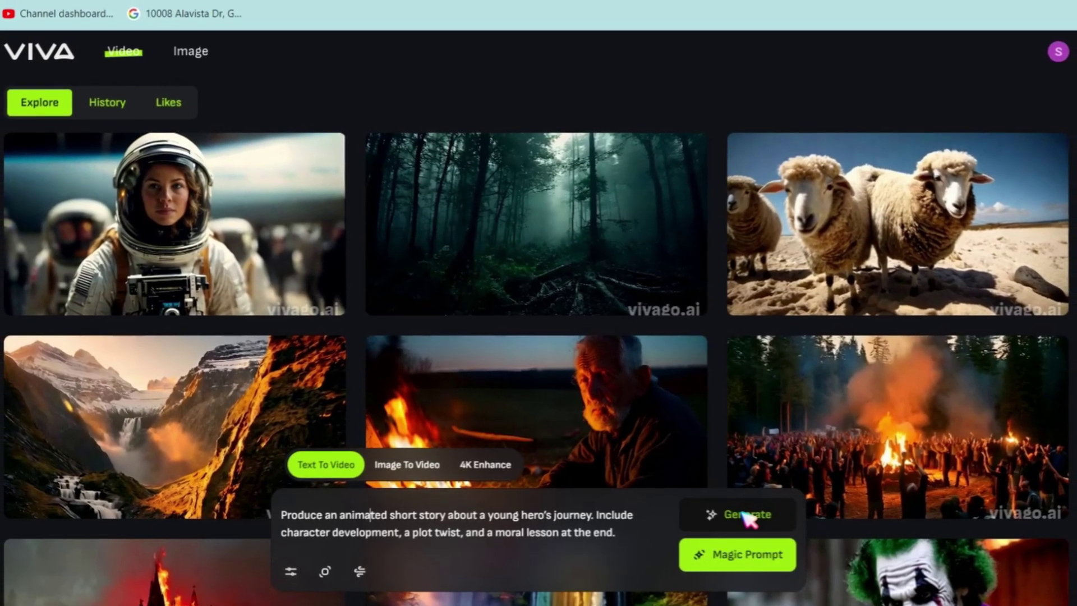
Generate the hero's journey video and play the finished 5-second clip of the backpacked boy
click(748, 517)
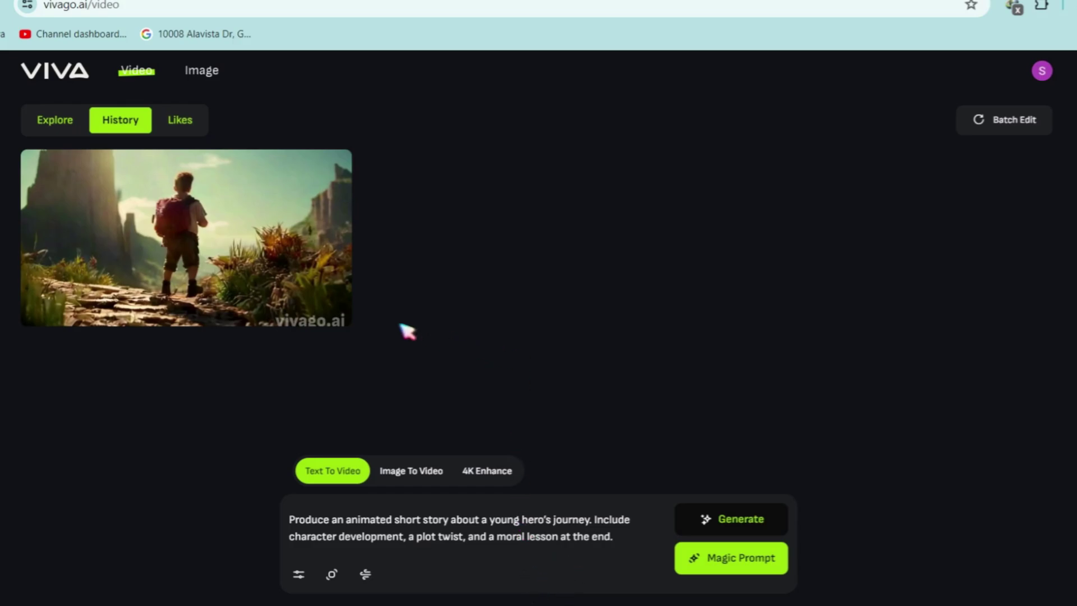
mouse_move(211, 256)
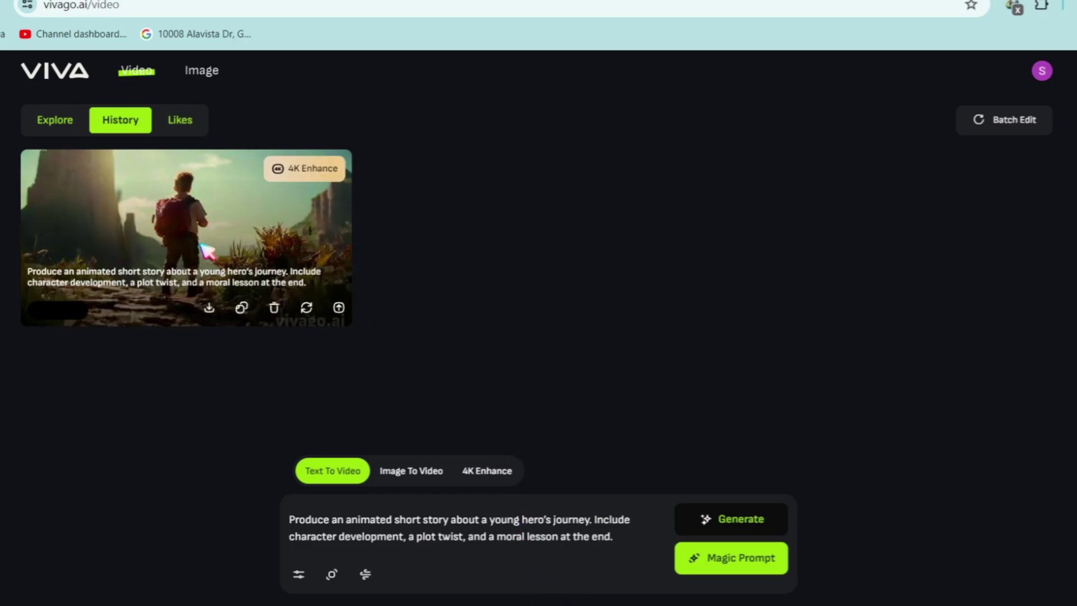
click(193, 235)
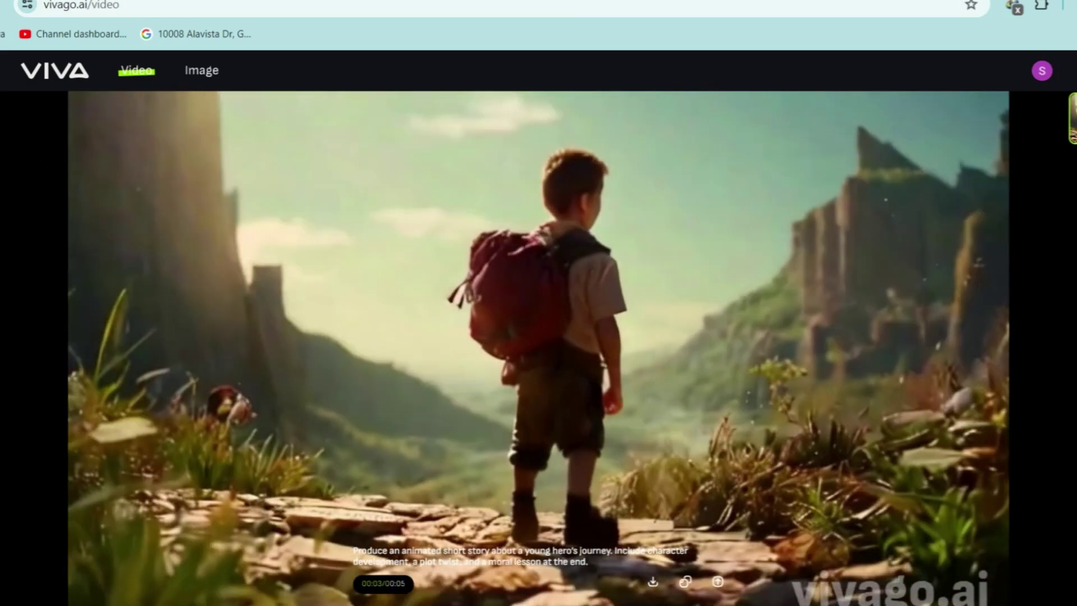
key(Escape)
Copy Copilot's Kyoto Travel Vlog prompt, paste it over Vivago's old prompt, and generate a video
key(ctrl+Tab)
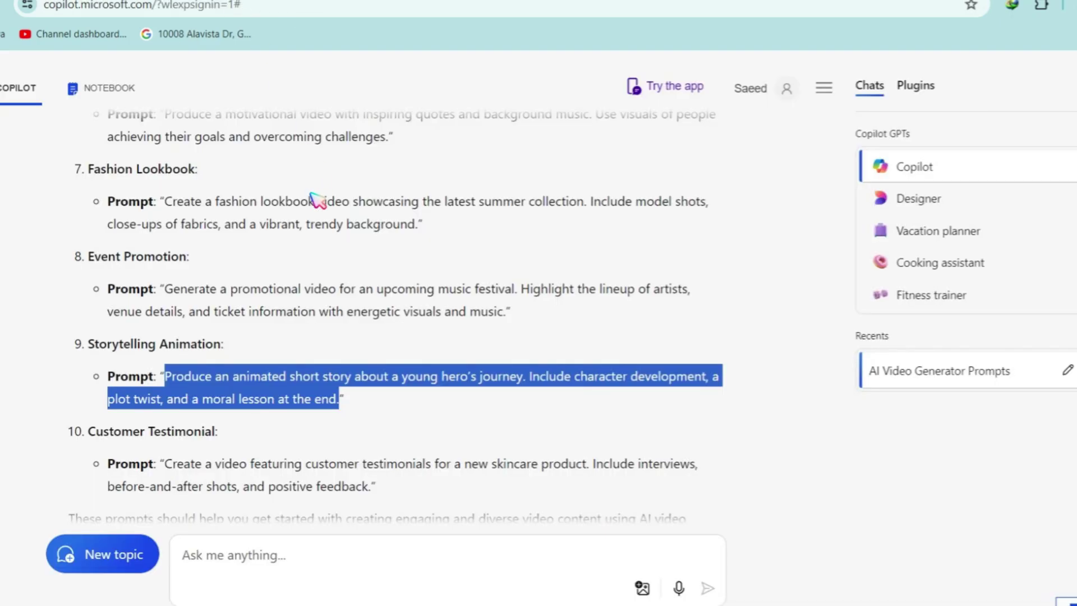
scroll(317, 225, up, 8)
drag(164, 302, 499, 328)
right_click(426, 312)
click(468, 331)
key(ctrl+Tab)
key(ctrl+a)
key(ctrl+v)
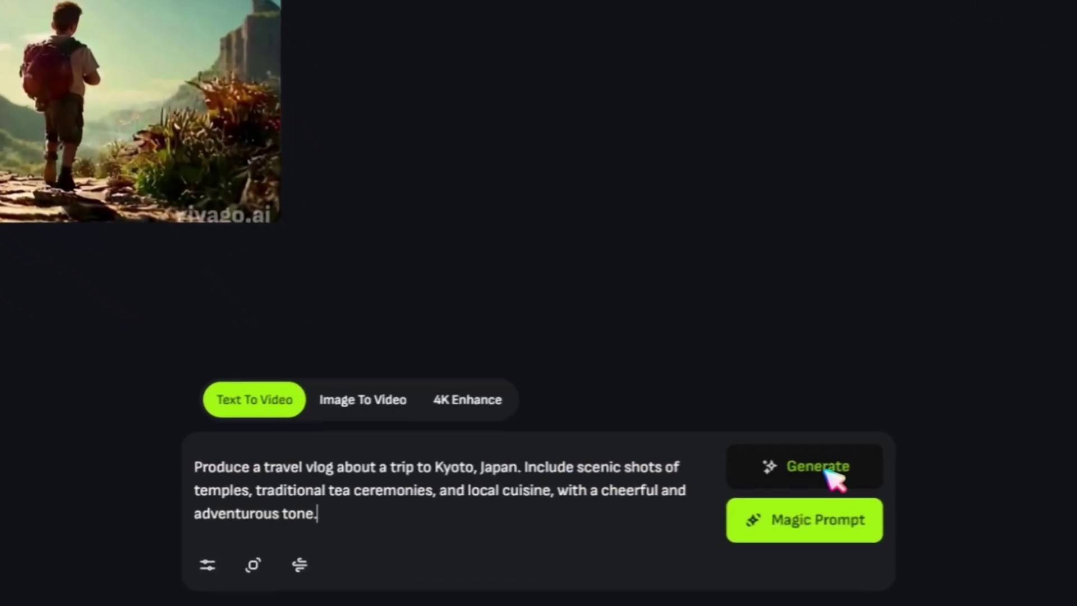
click(828, 470)
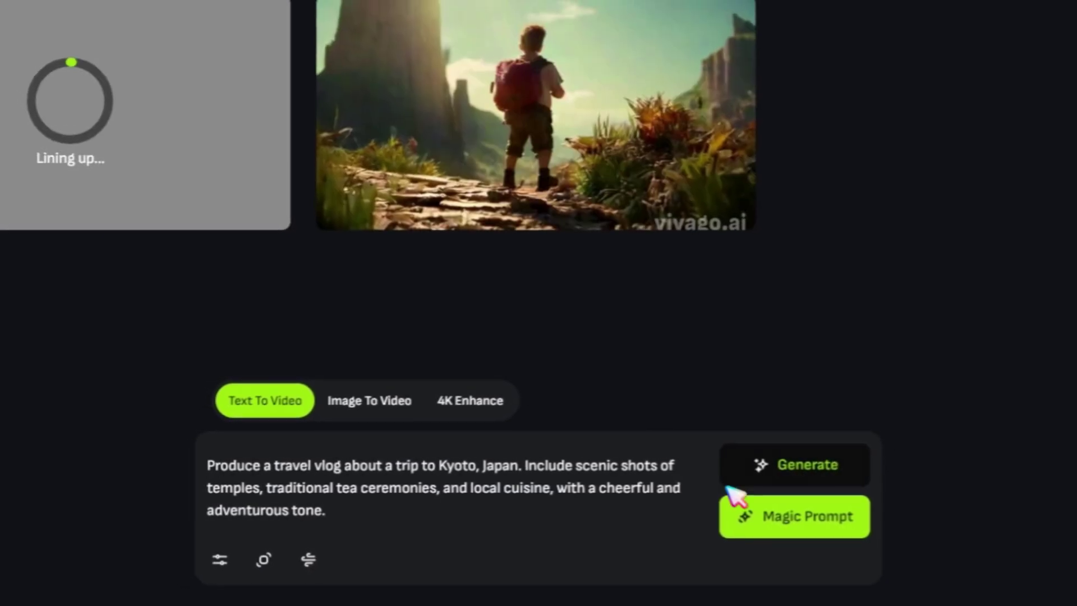
Expand the Kyoto prompt with Magic Prompt into a richer description and generate a second video
click(767, 524)
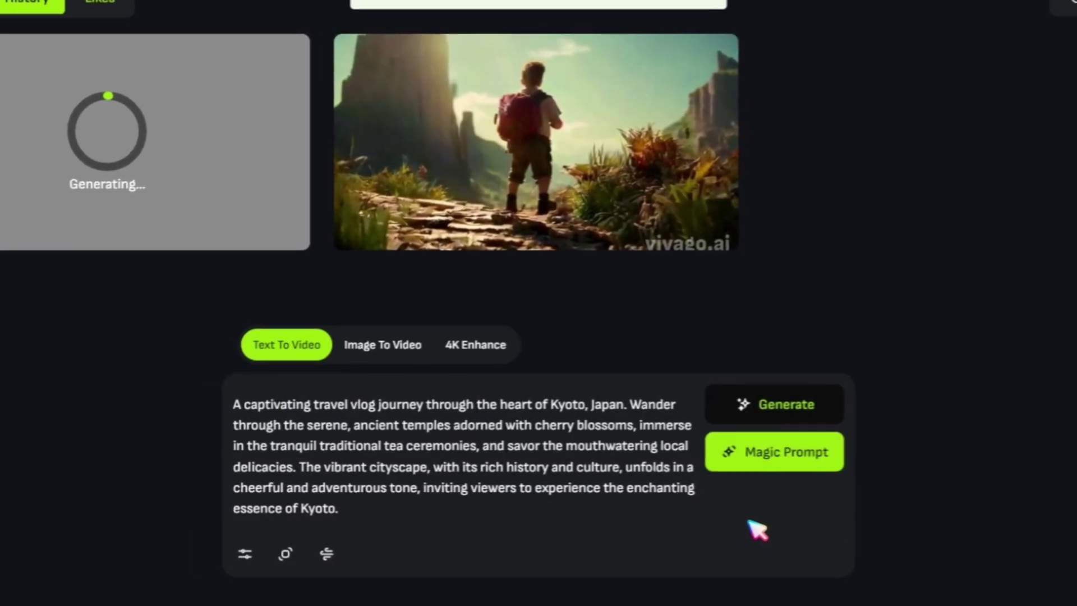
drag(380, 507, 204, 409)
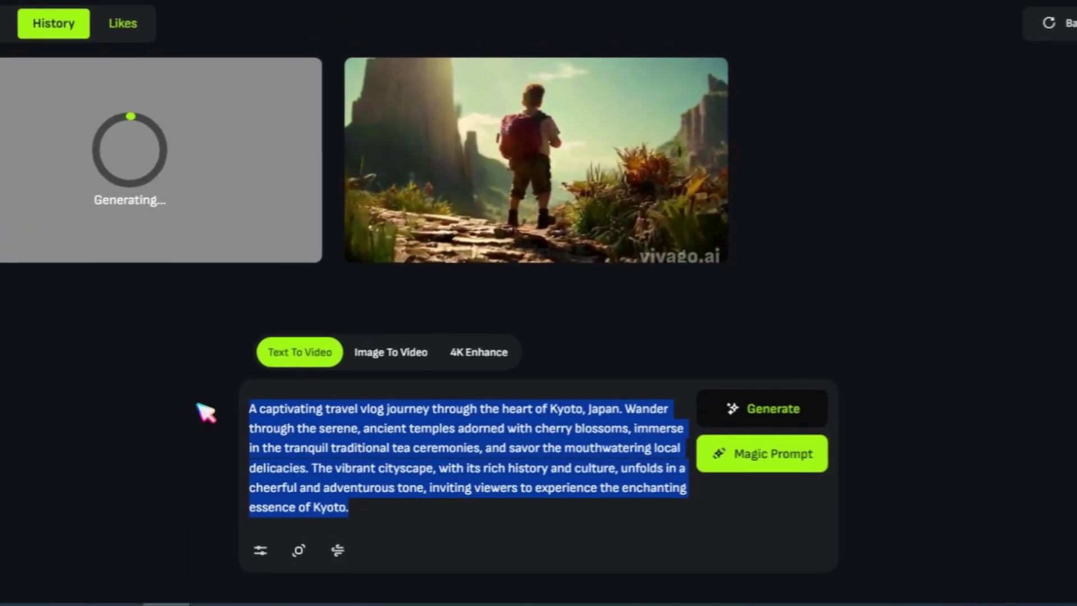
key(BackSpace)
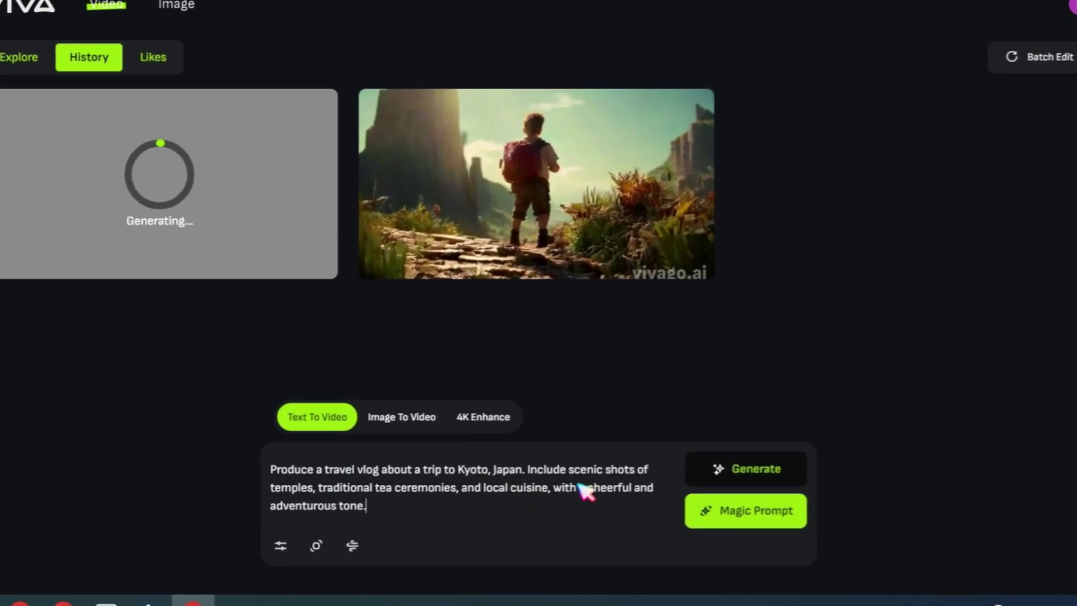
click(734, 523)
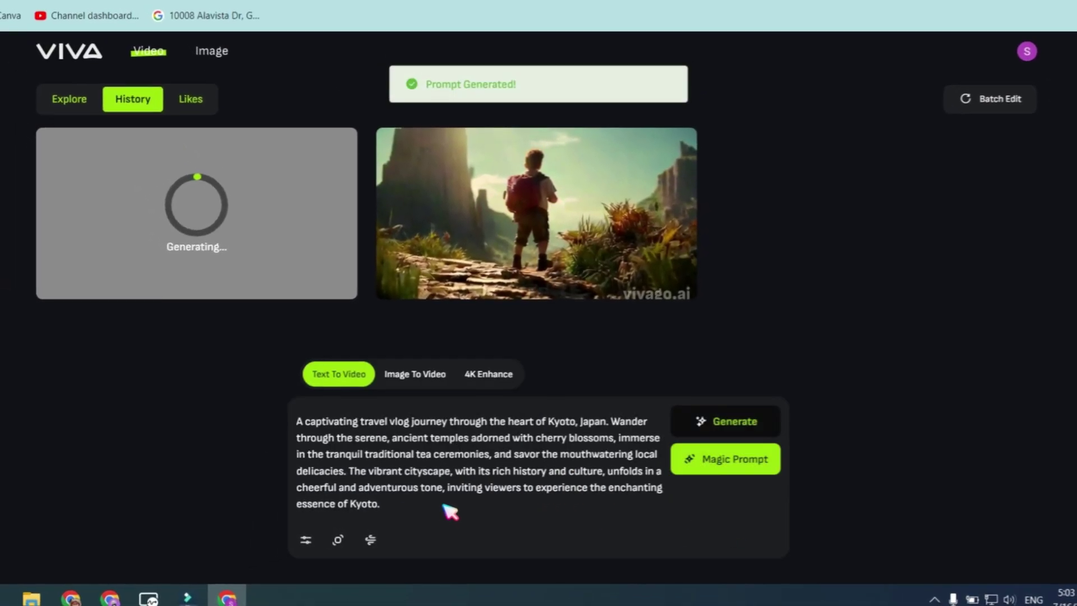
drag(384, 503, 349, 470)
click(360, 436)
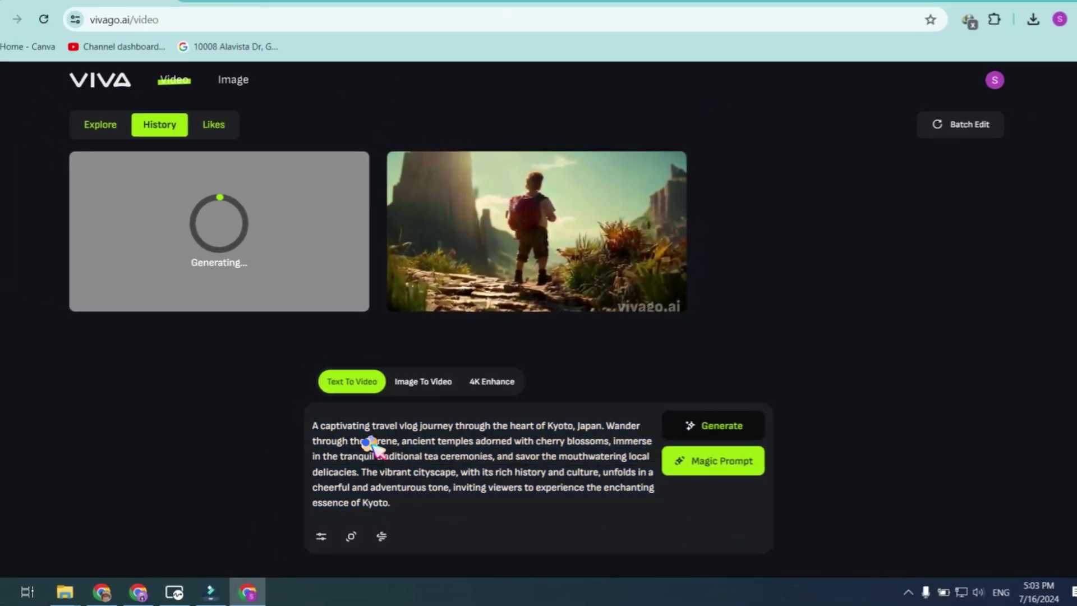
click(703, 438)
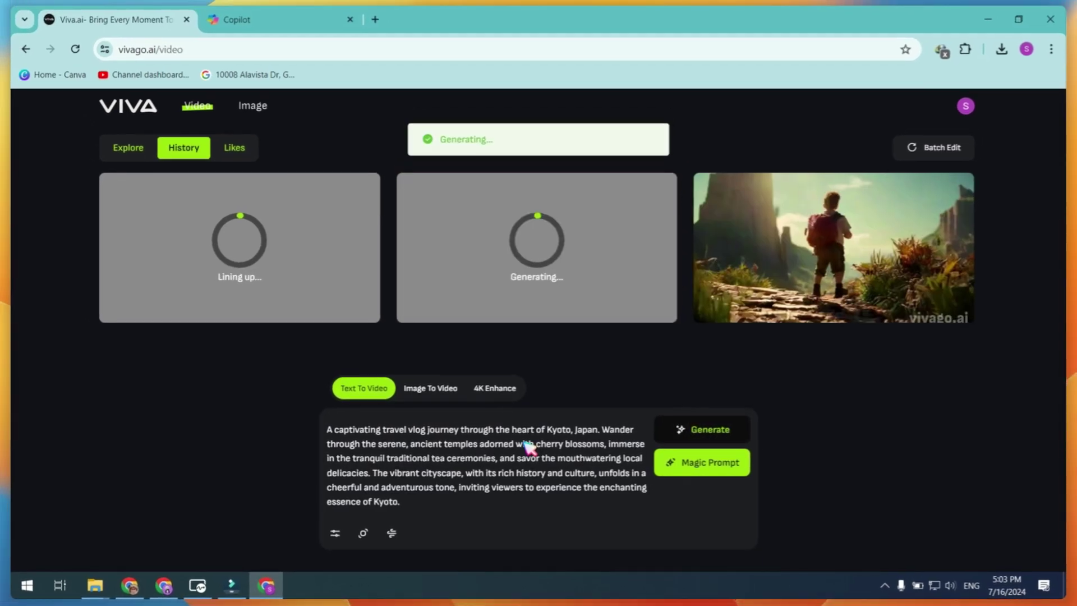
Search Google for 'fooocus ai' and open the Fooocus GitHub repository result
right_click(123, 112)
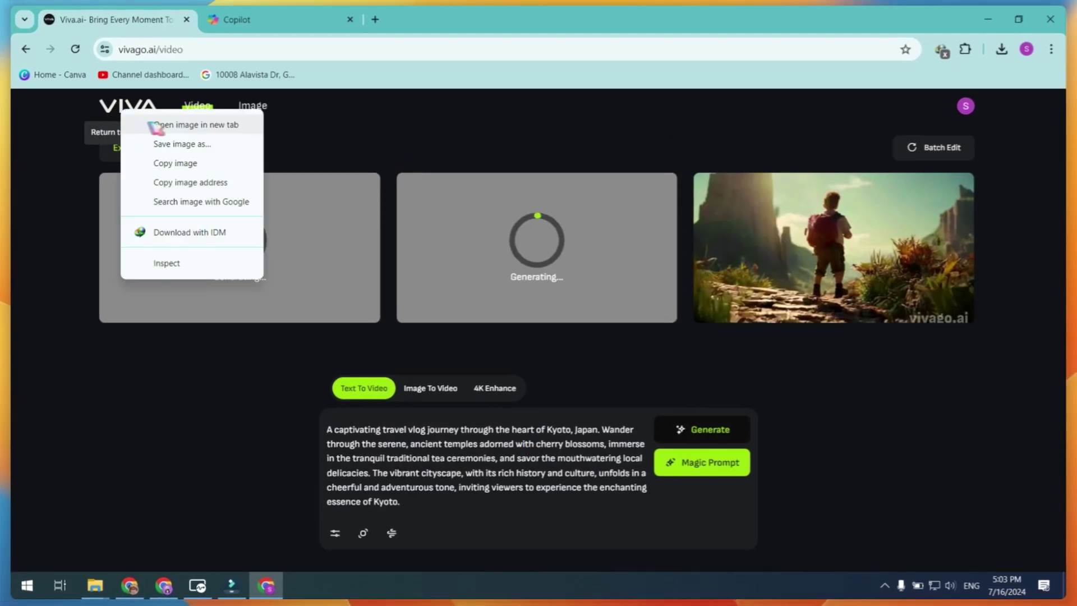
click(235, 19)
click(270, 50)
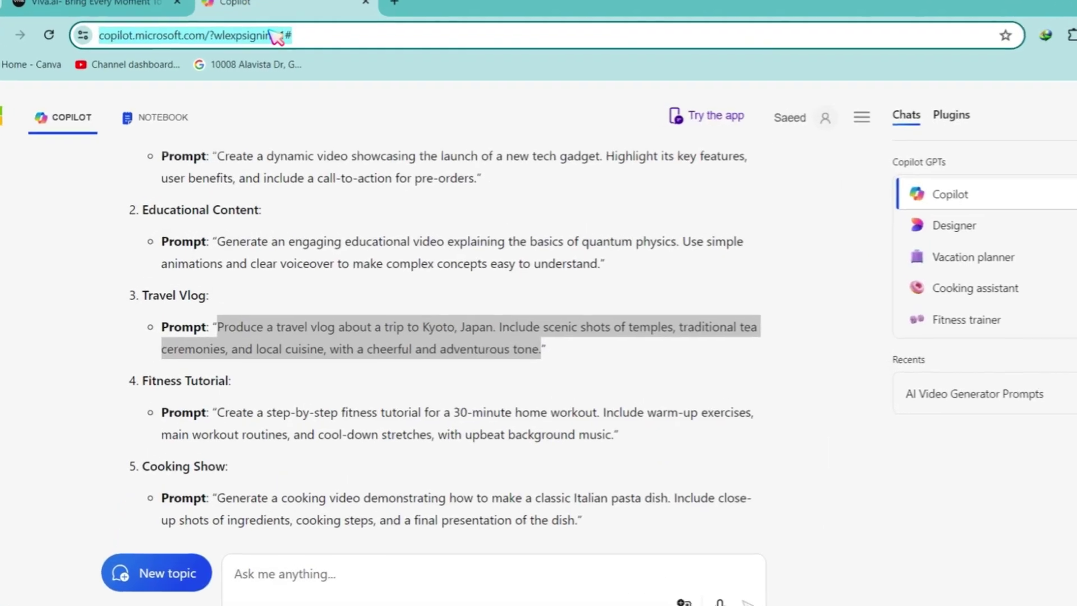
text(fooocus ai)
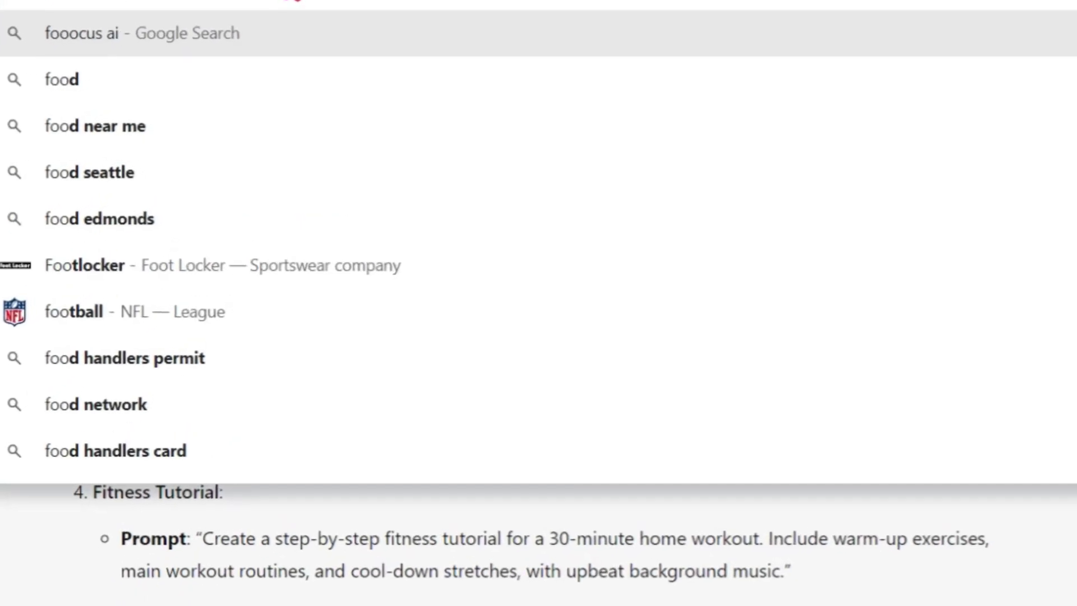
key(Return)
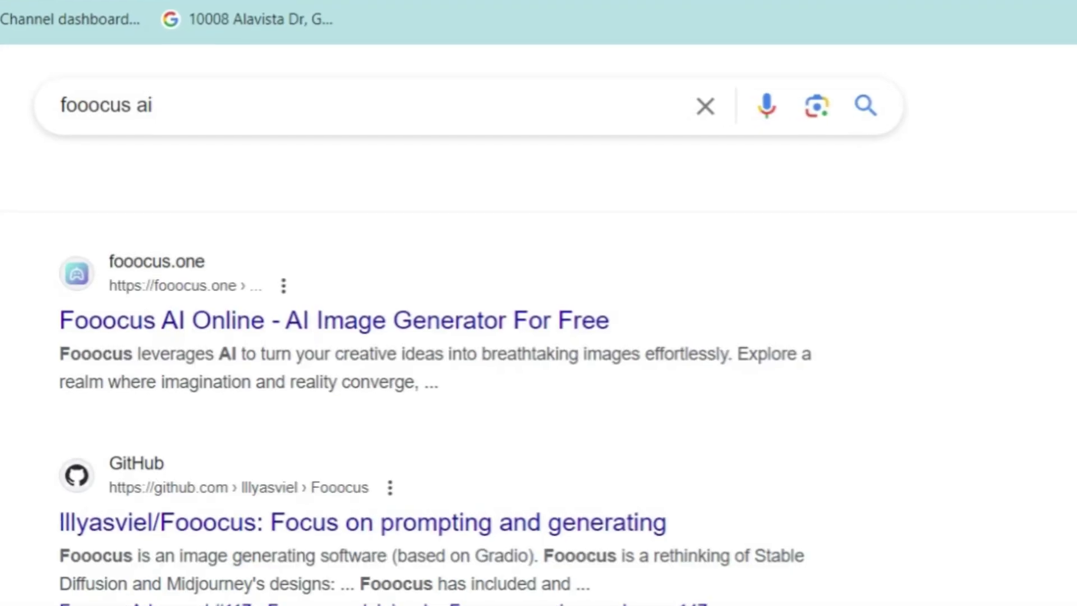
scroll(297, 227, down, 3)
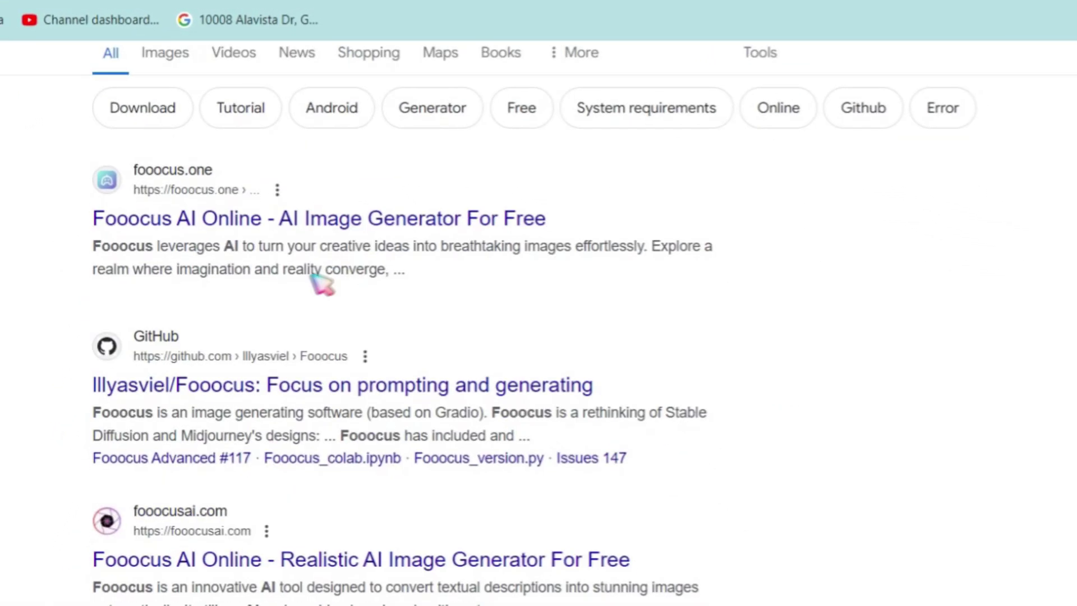
click(289, 529)
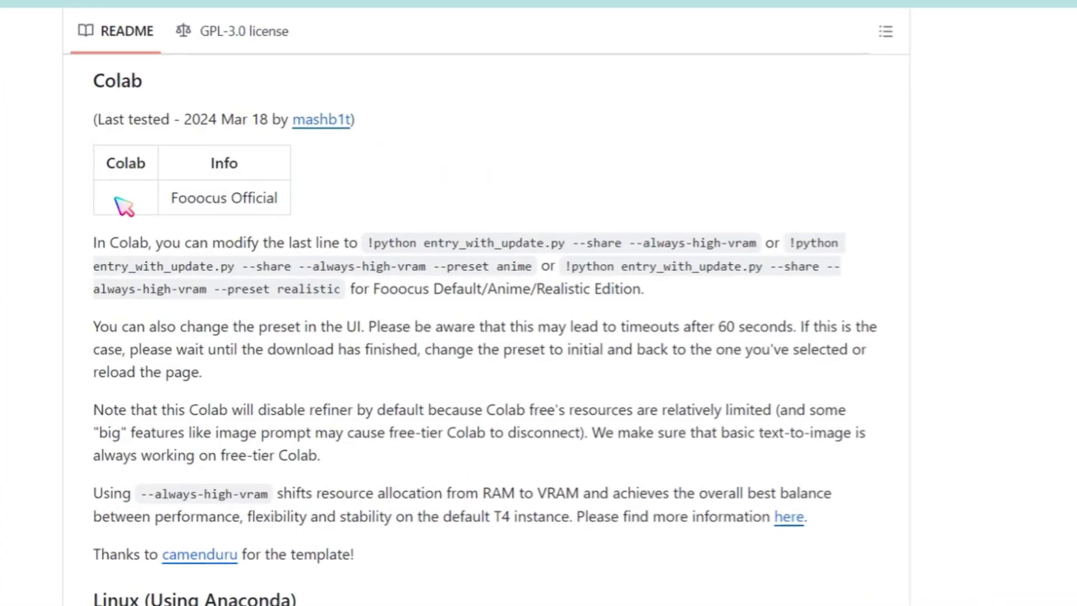
Open the Fooocus notebook in Colab, run it despite the warning, and open its gradio.live link
click(167, 288)
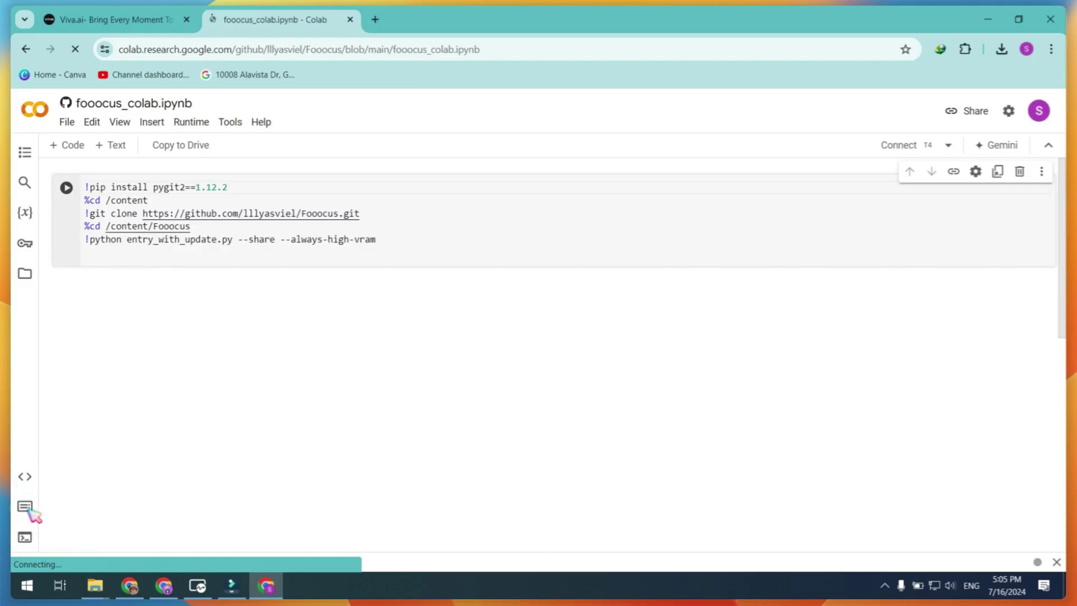
click(68, 188)
click(728, 389)
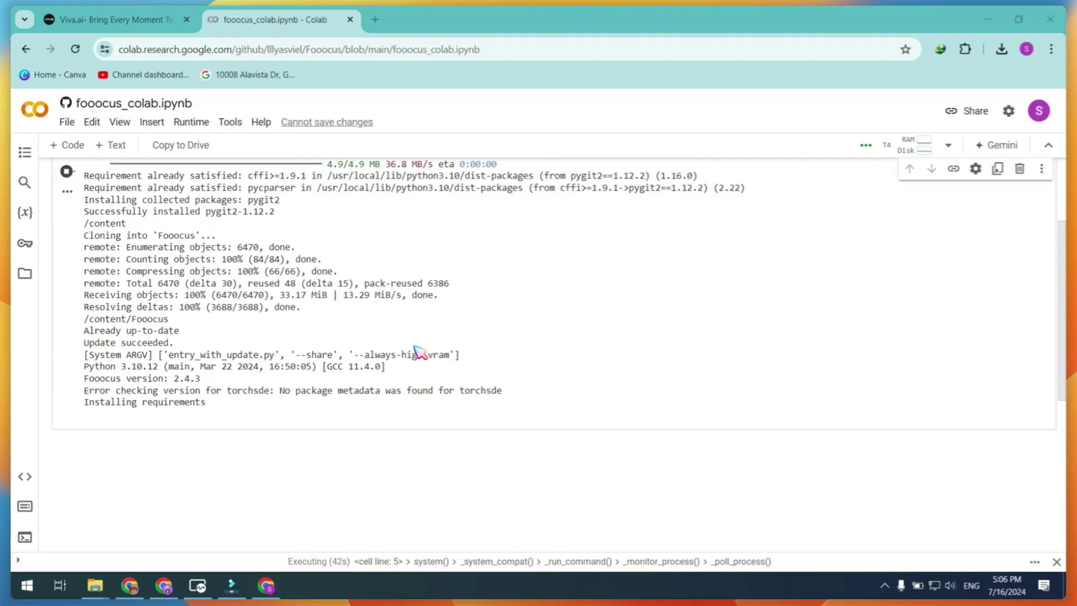
scroll(419, 351, up, 1)
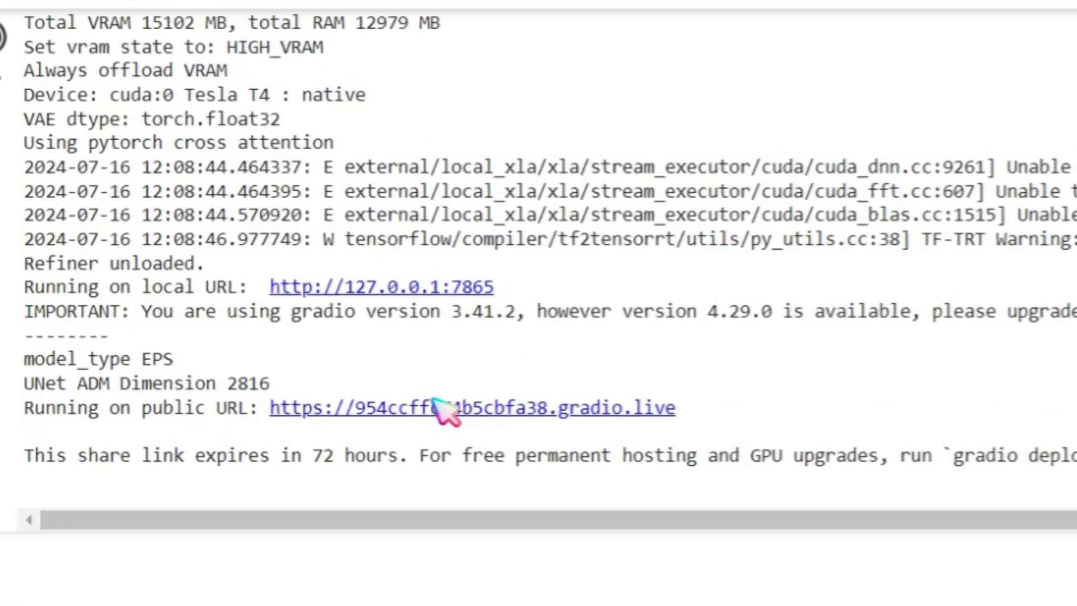
click(454, 406)
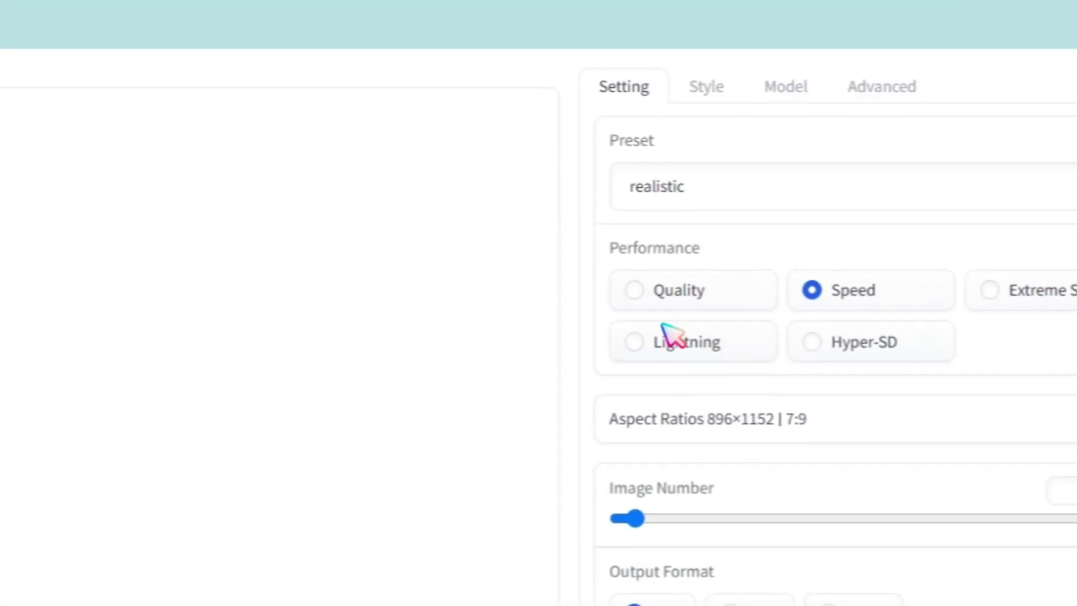
Set Fooocus to Quality performance with a 1024×1024 aspect ratio and generate the blonde-woman portrait
click(623, 307)
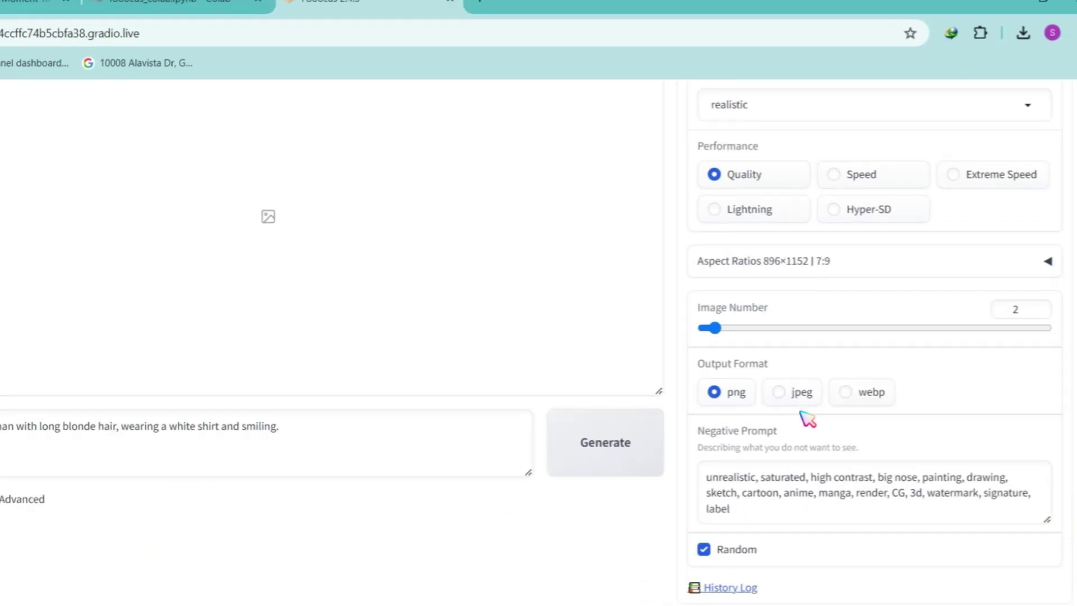
scroll(835, 459, up, 2)
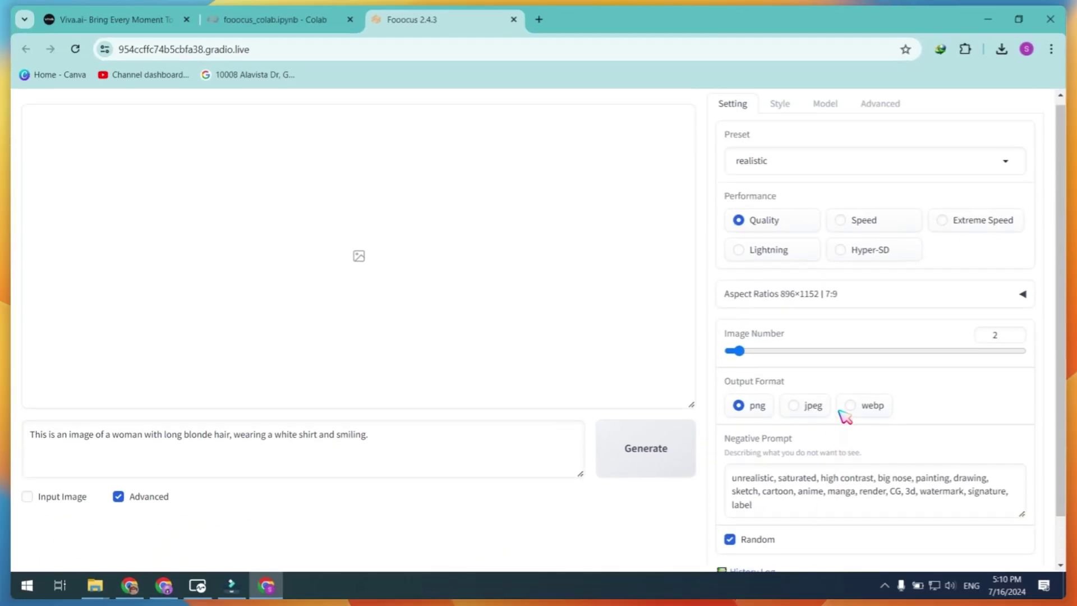
click(847, 338)
scroll(859, 388, down, 1)
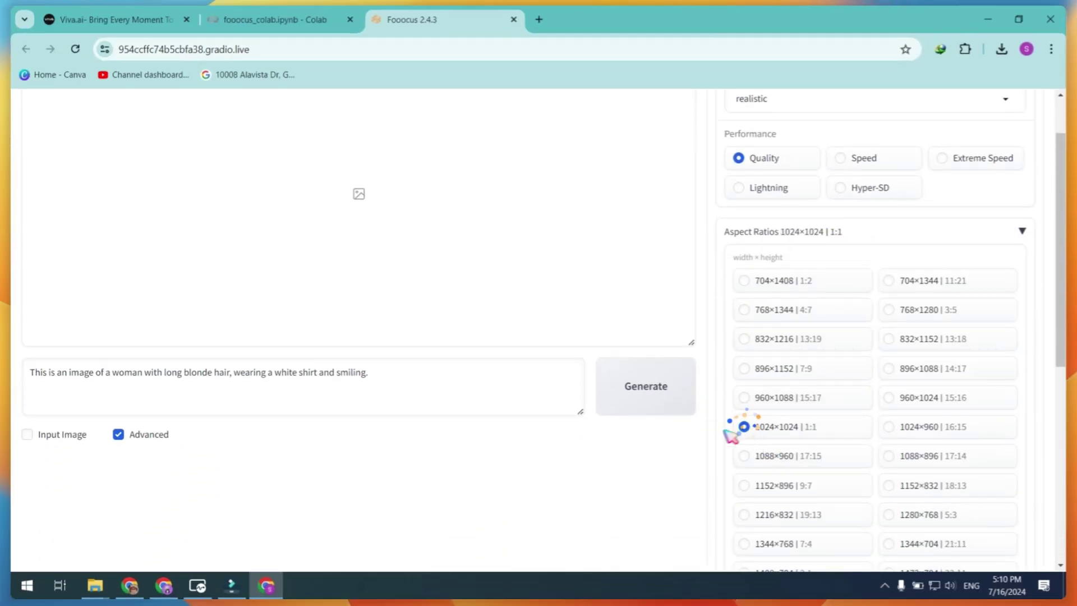
scroll(617, 401, up, 1)
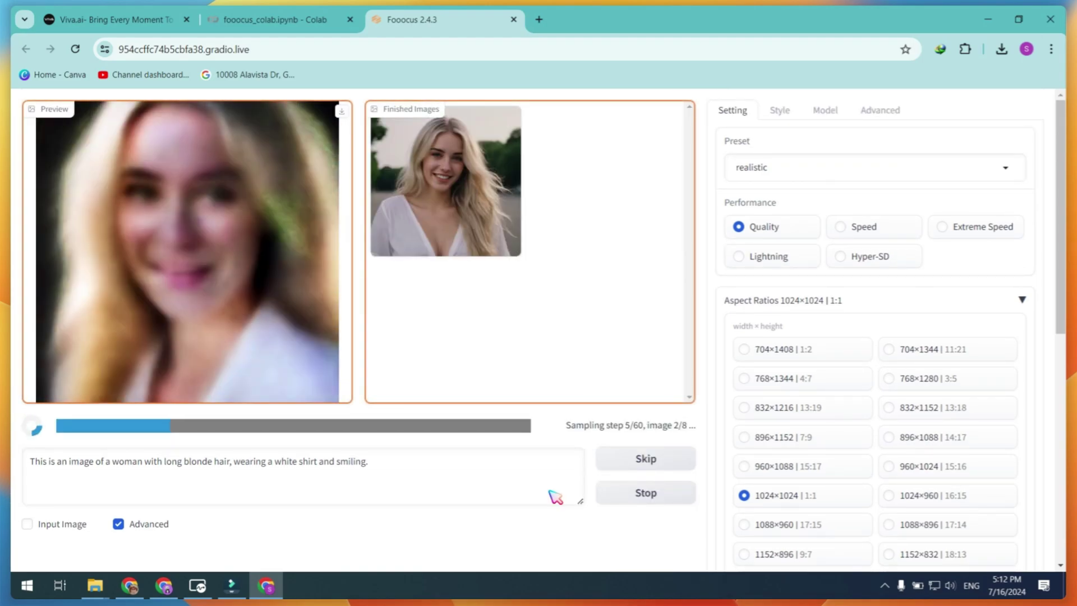
Open the finished portrait full-size in a new tab and save the image to disk
middle_click(497, 200)
click(596, 19)
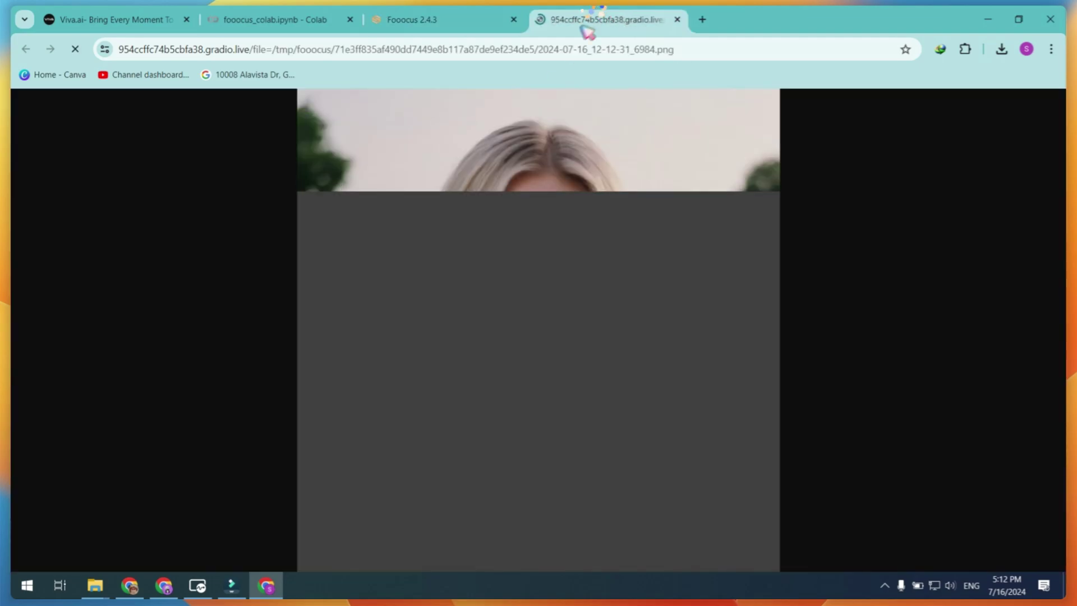
right_click(489, 228)
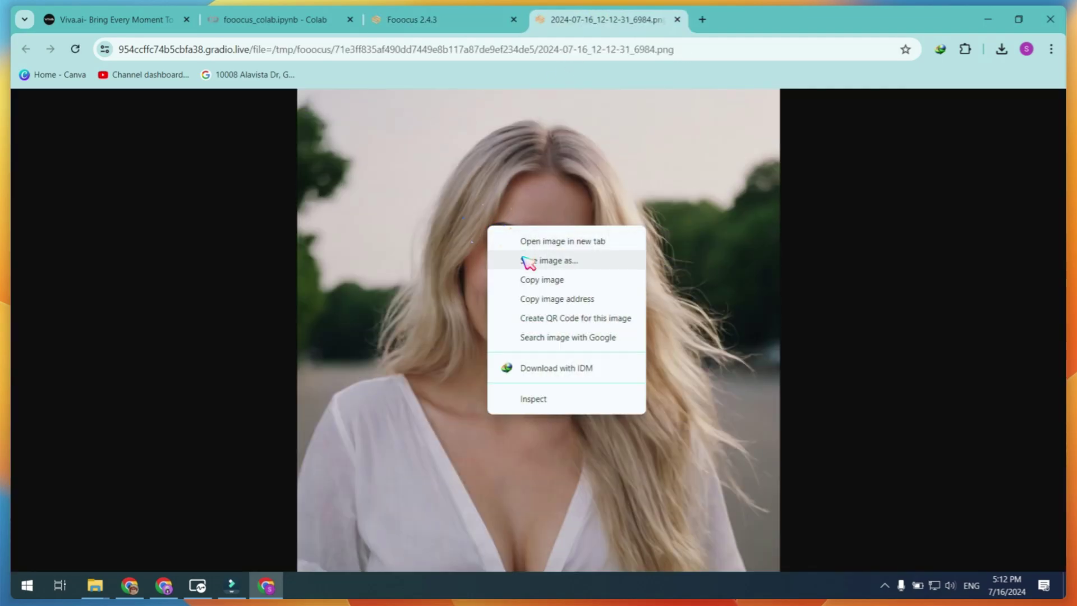
click(527, 261)
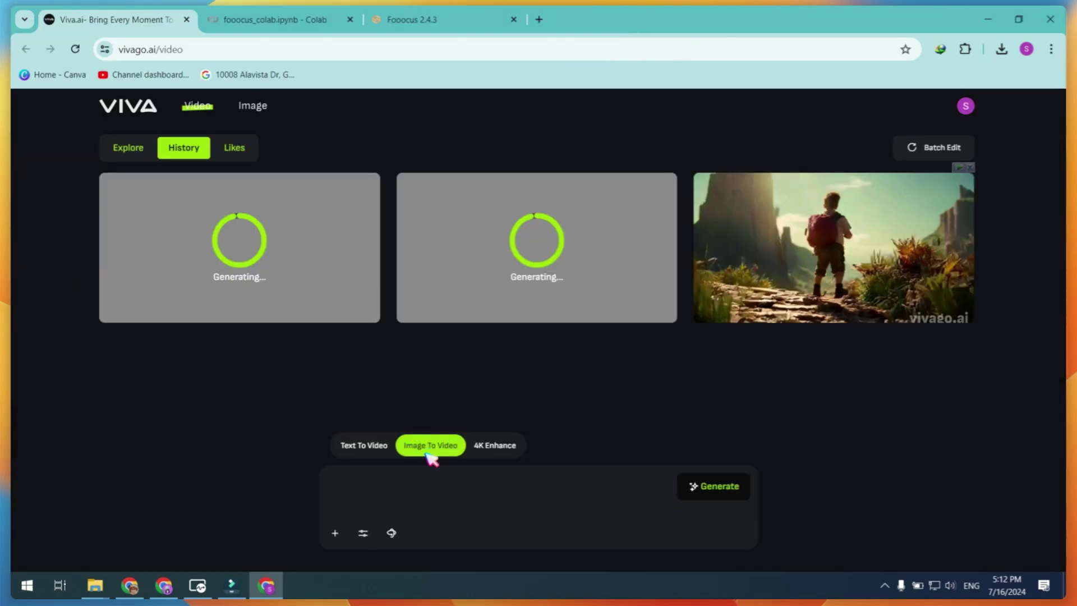
Pick the blonde-woman portrait from history as the Image To Video source, crop it 1:1, and generate
click(334, 533)
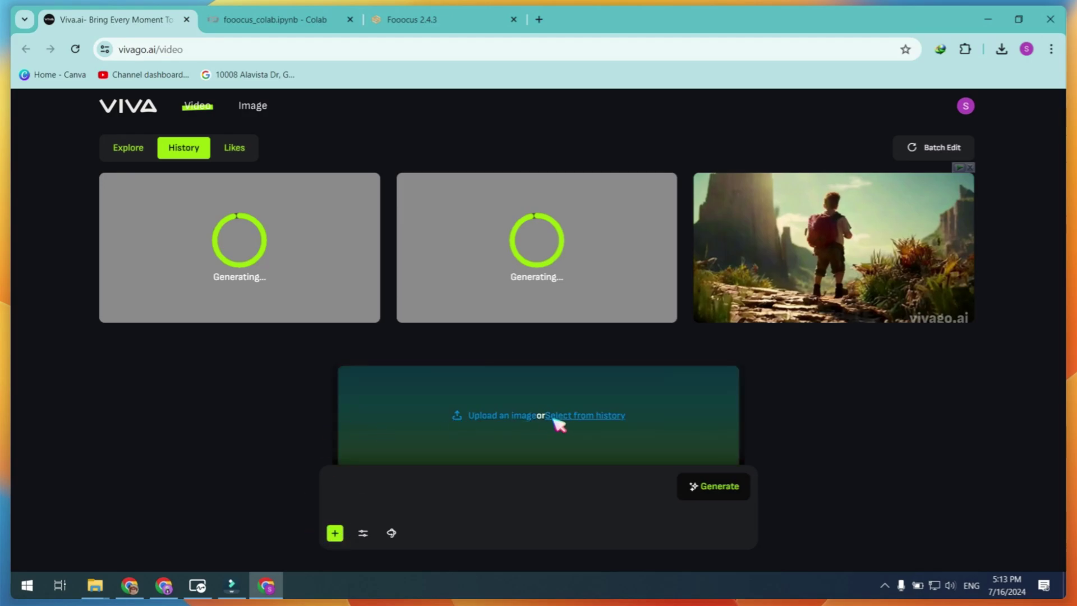
click(557, 421)
click(531, 367)
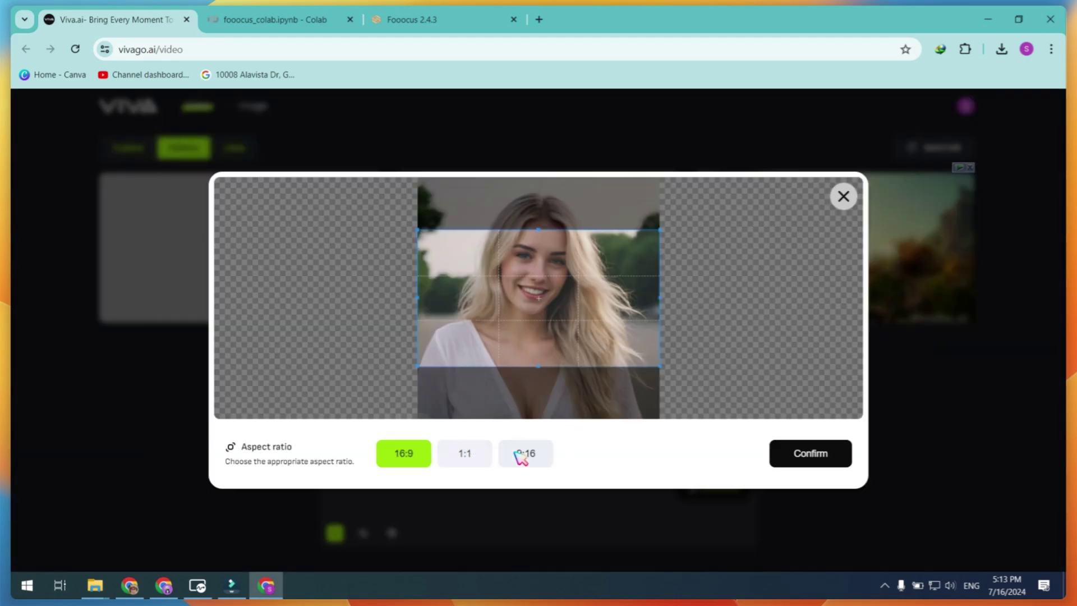
click(486, 459)
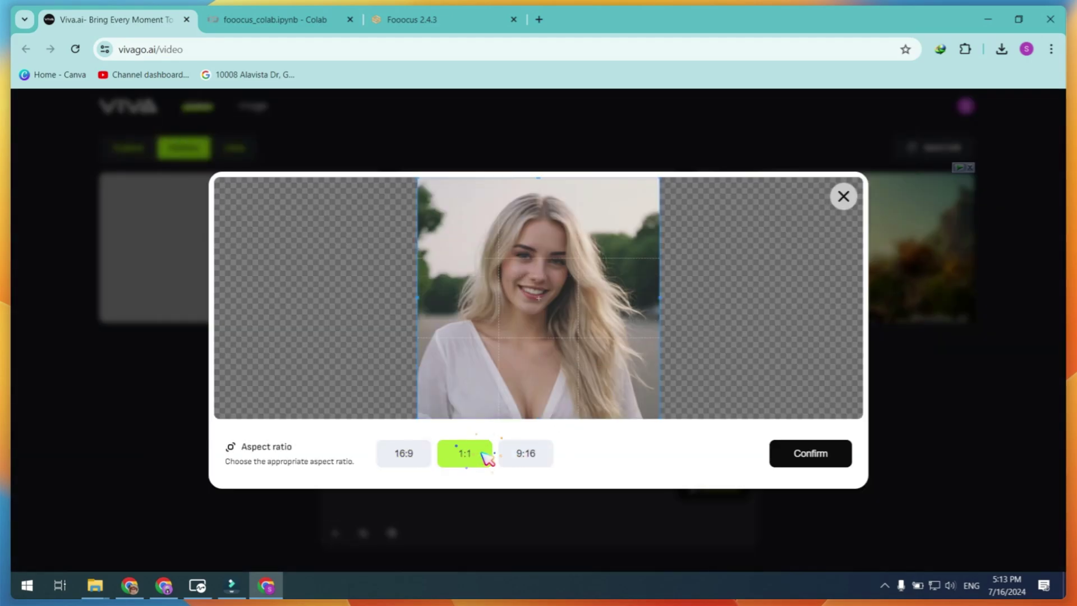
click(814, 455)
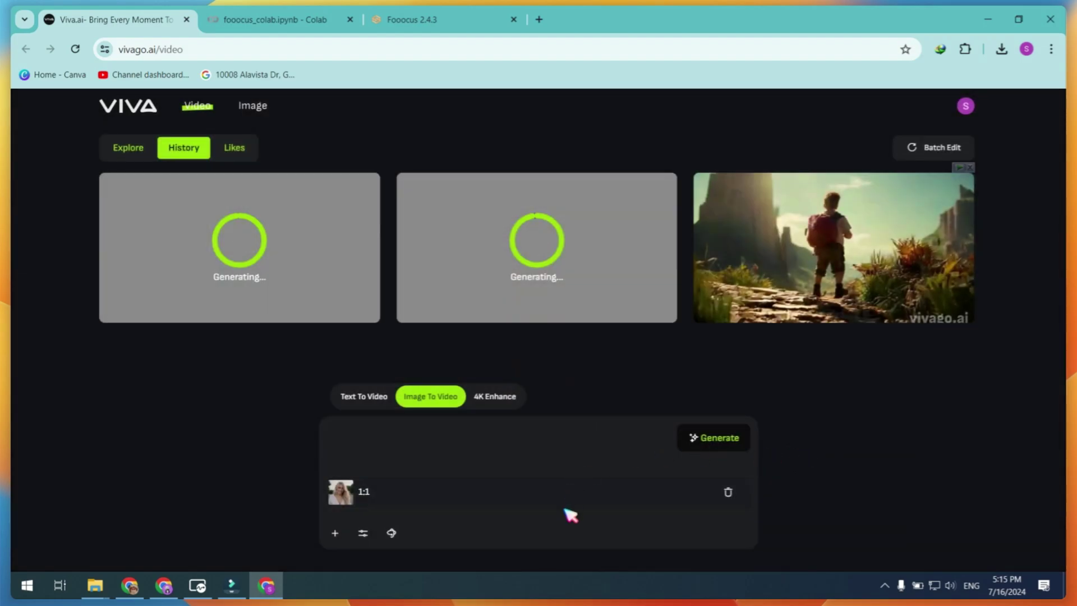
click(696, 434)
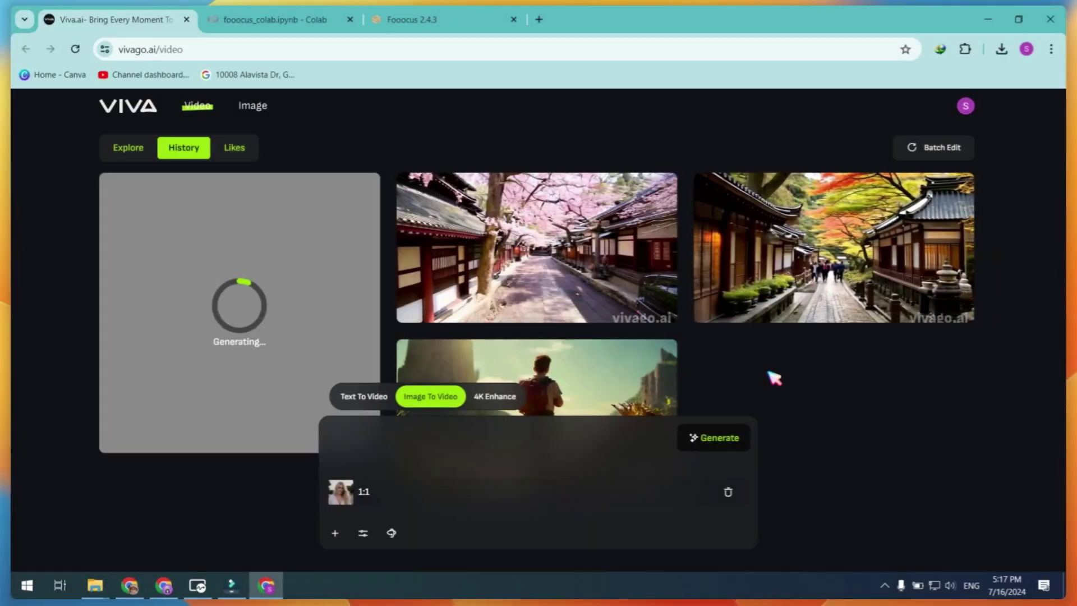
Watch the cherry blossom street video, then queue a 4K Enhance upscale of the hiker clip
click(588, 261)
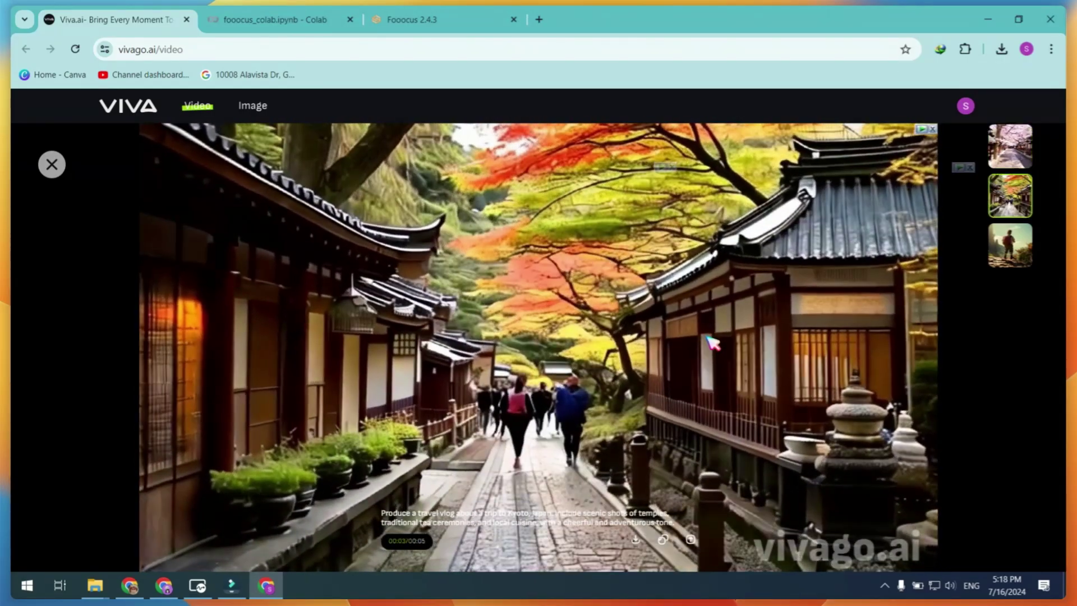
key(Escape)
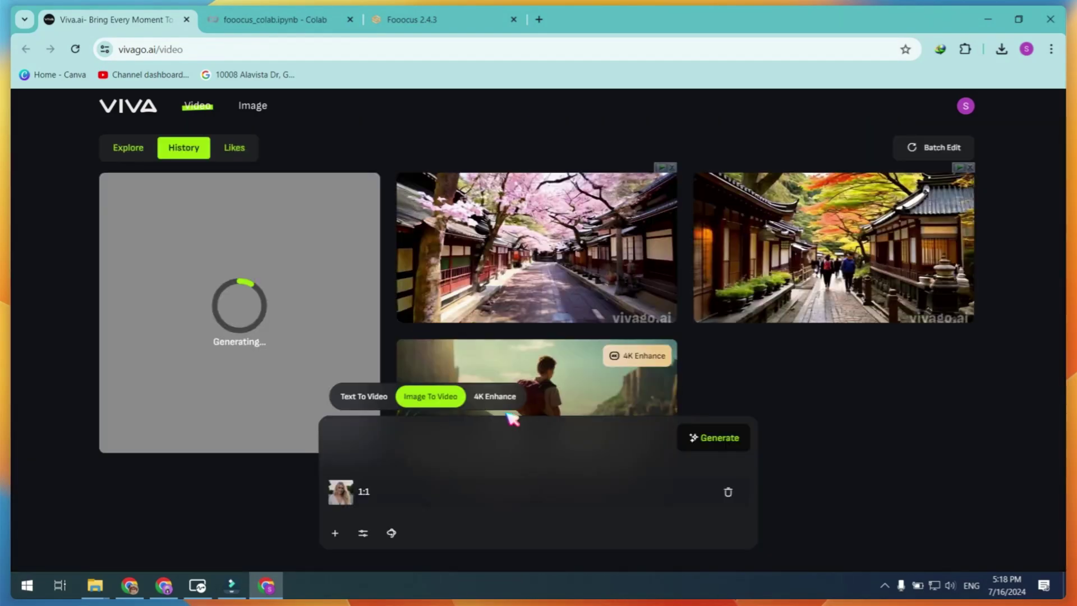
click(495, 399)
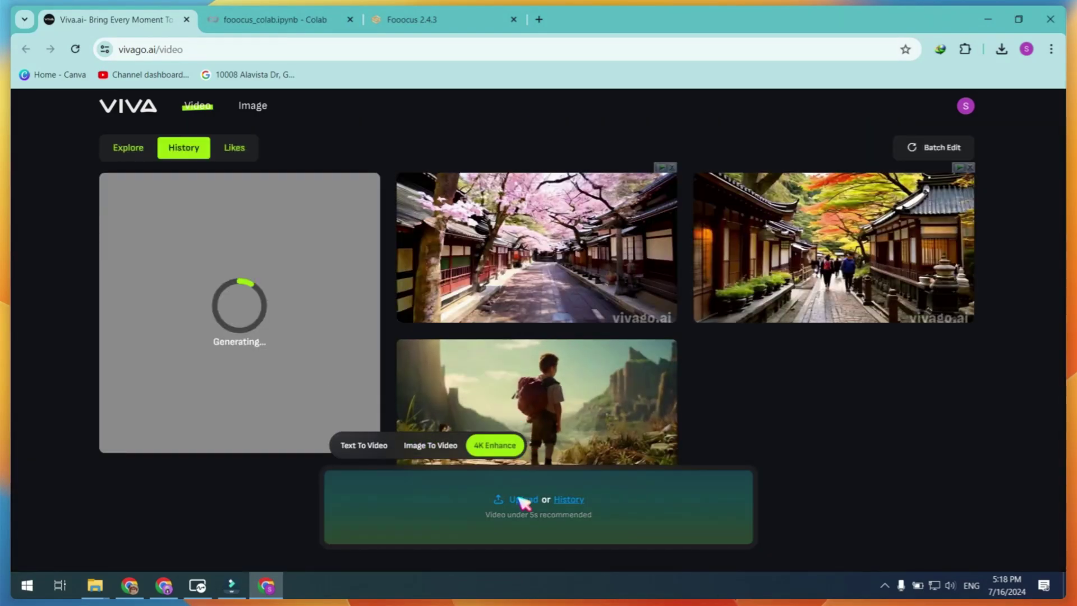
mouse_move(633, 400)
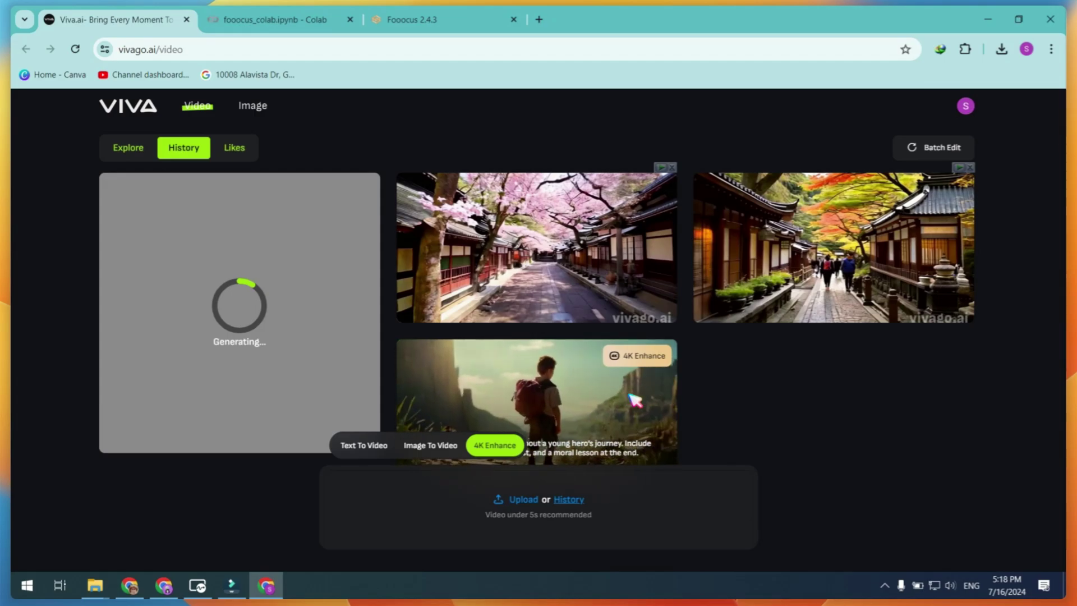
click(634, 400)
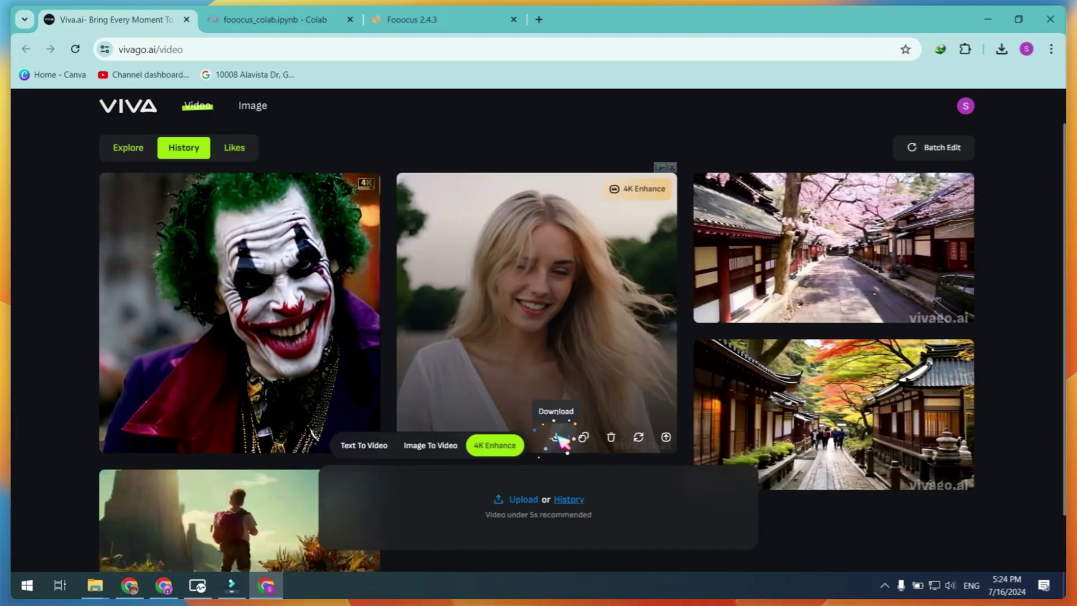
Download the finished portrait animation as an MP4 and preview it in VLC
click(558, 439)
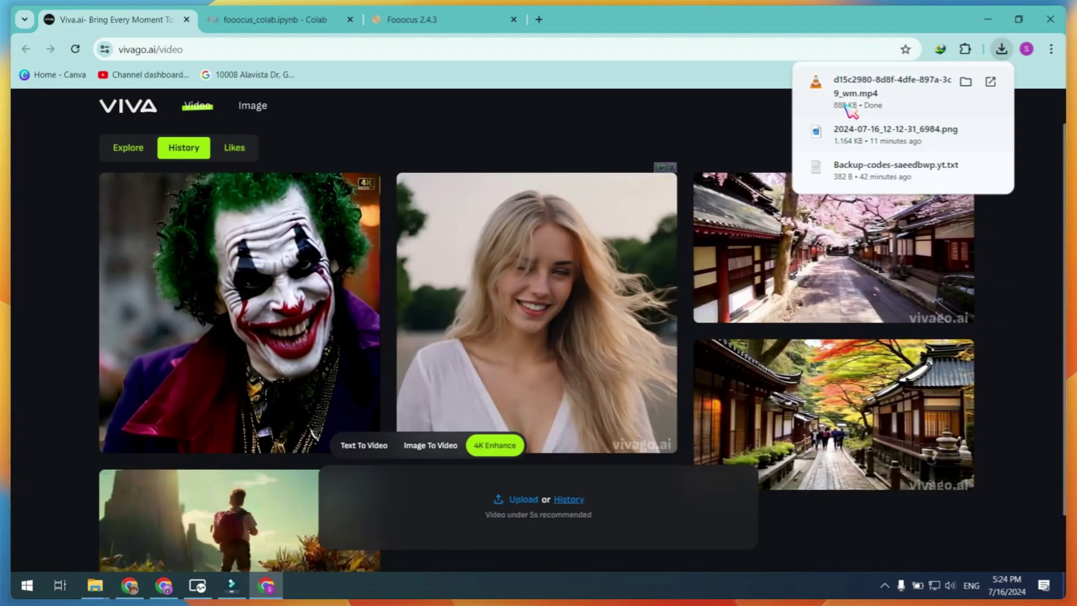
click(844, 108)
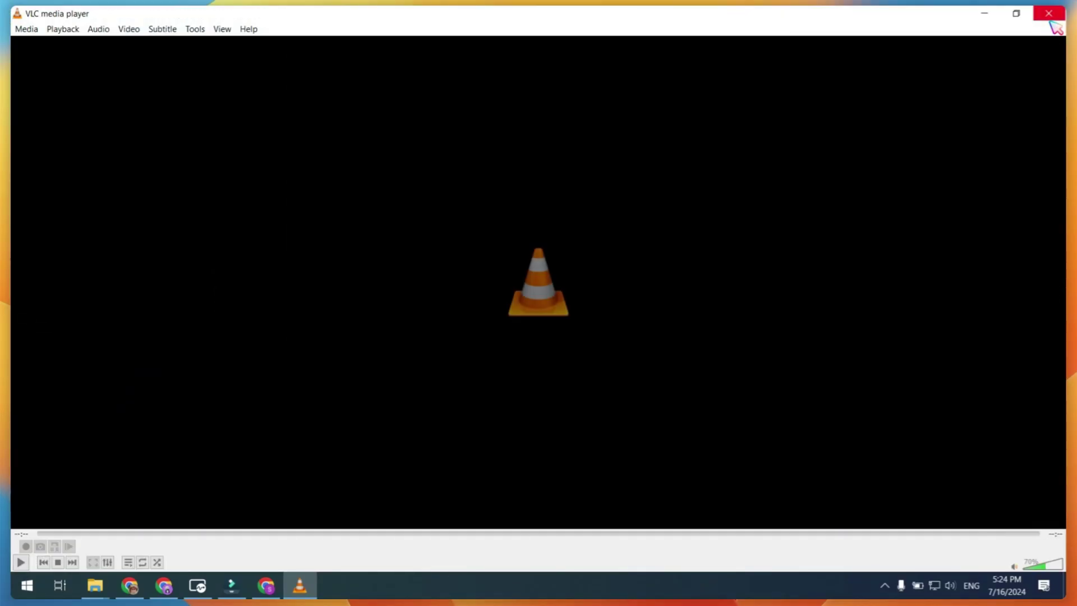
click(1048, 13)
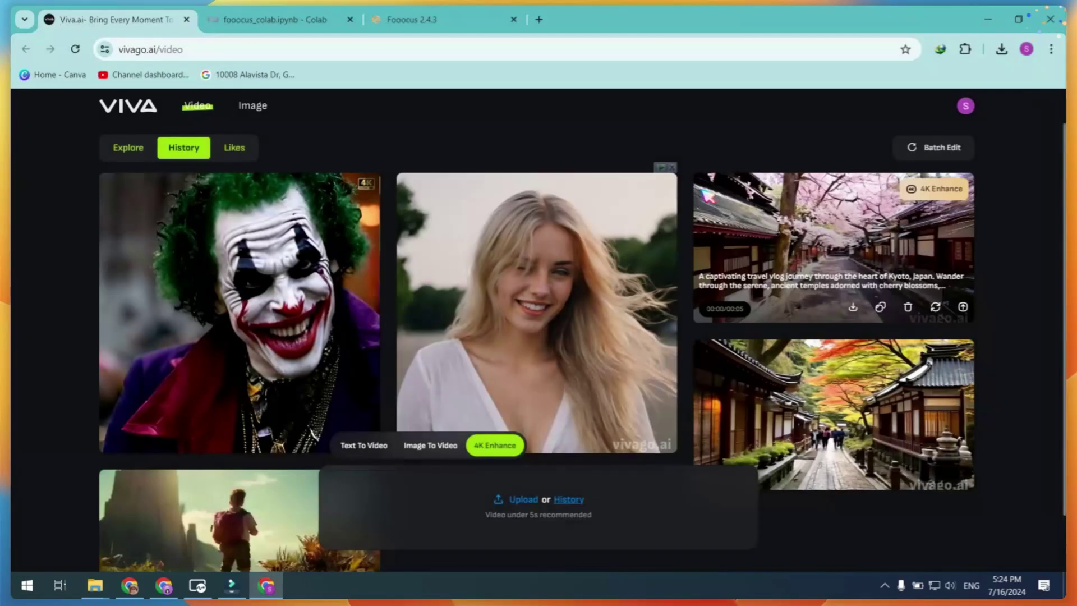
Paste the Fooocus blonde-woman description into Vivago's text-to-image prompt
click(252, 105)
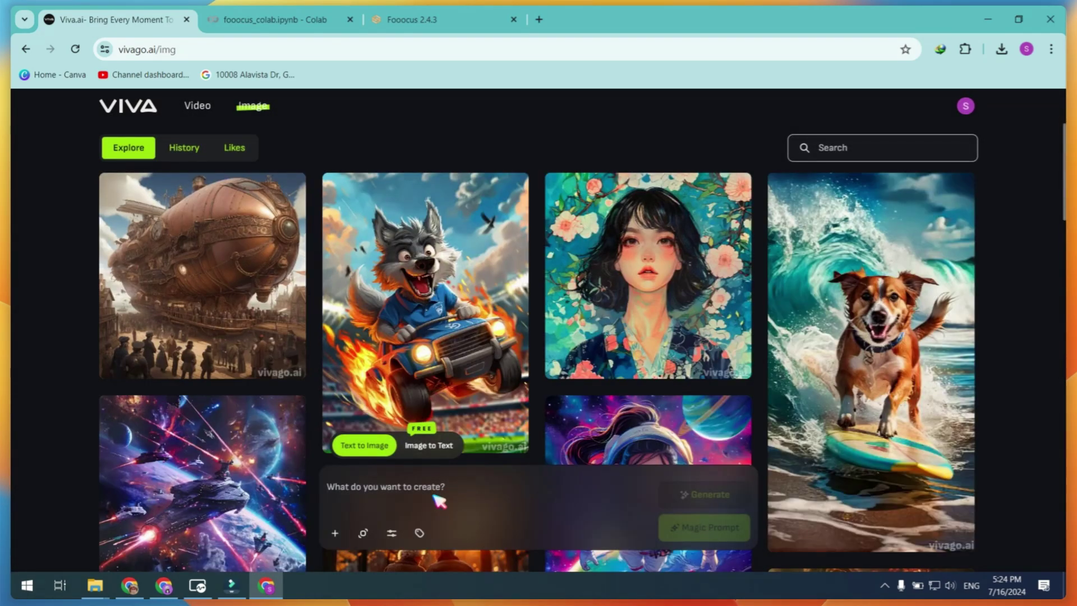
click(419, 533)
click(392, 14)
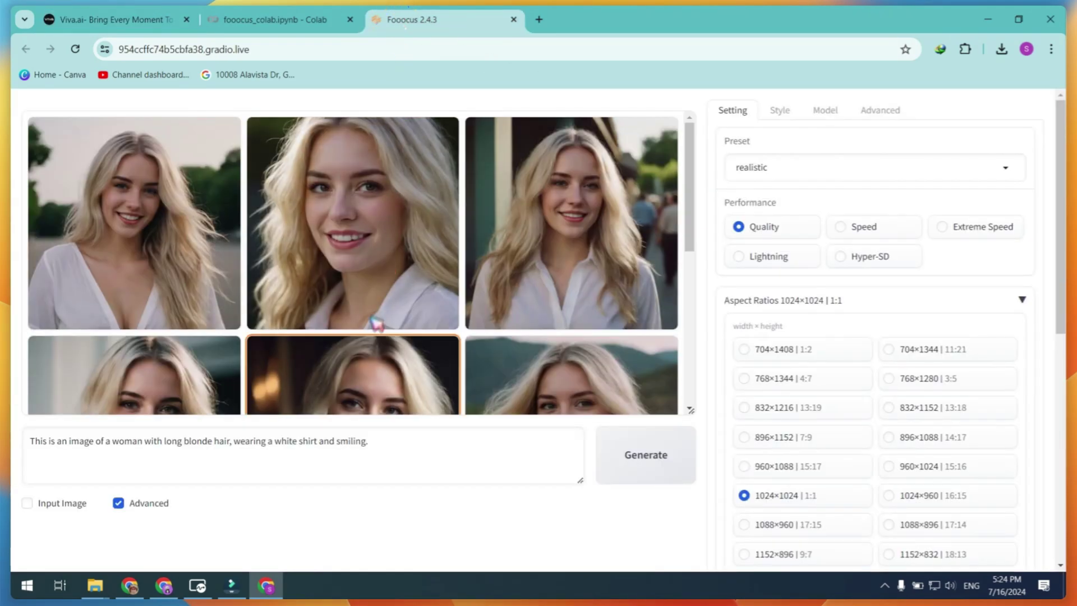
triple_click(412, 443)
key(ctrl+c)
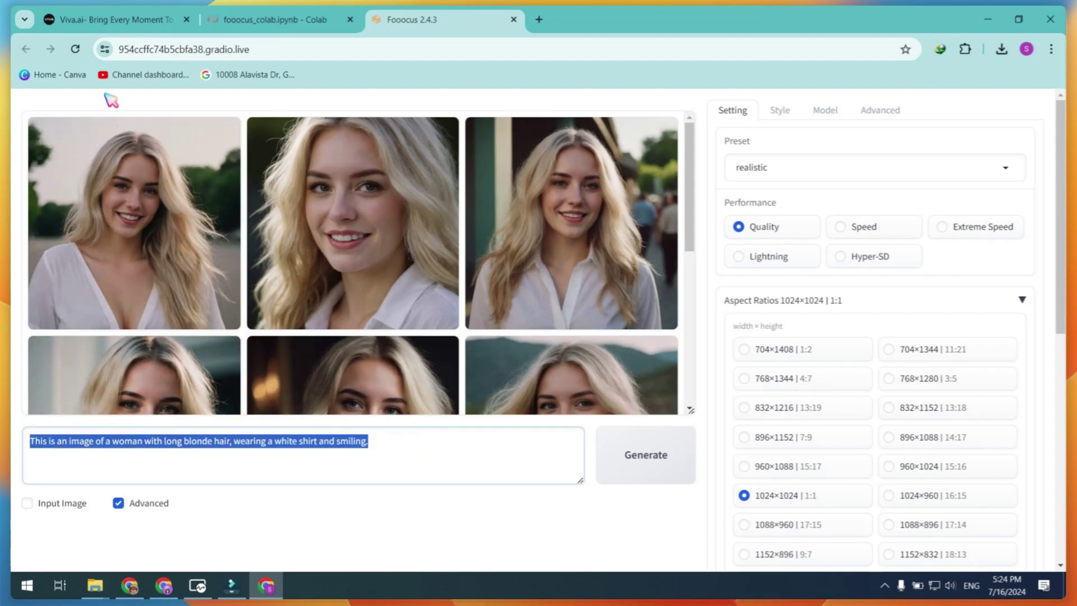
click(115, 19)
key(ctrl+v)
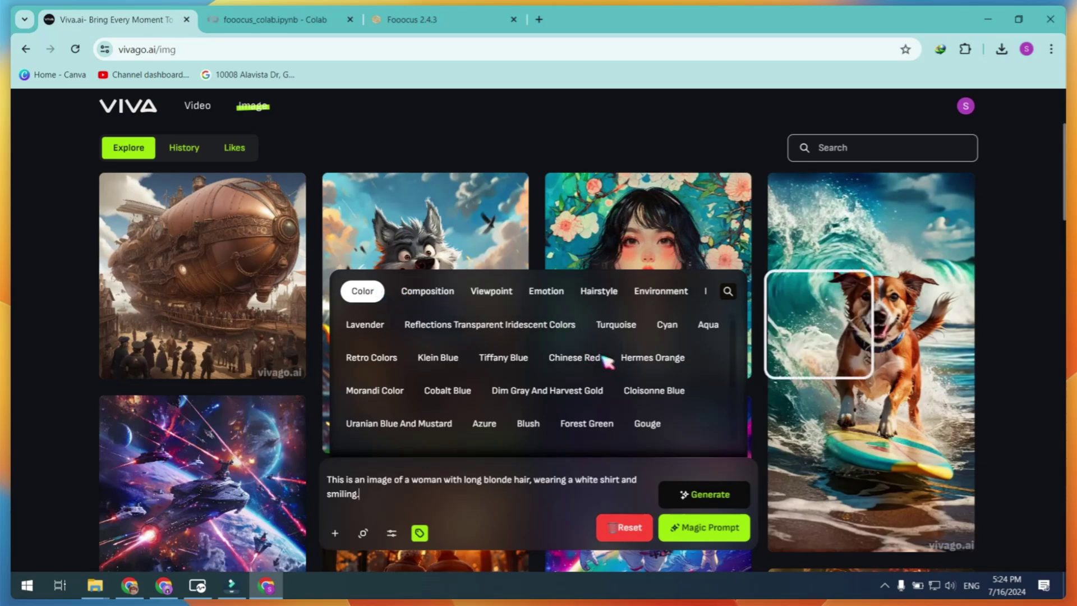
Generate the smiling blonde woman in a white shirt portrait and preview it full size
click(698, 496)
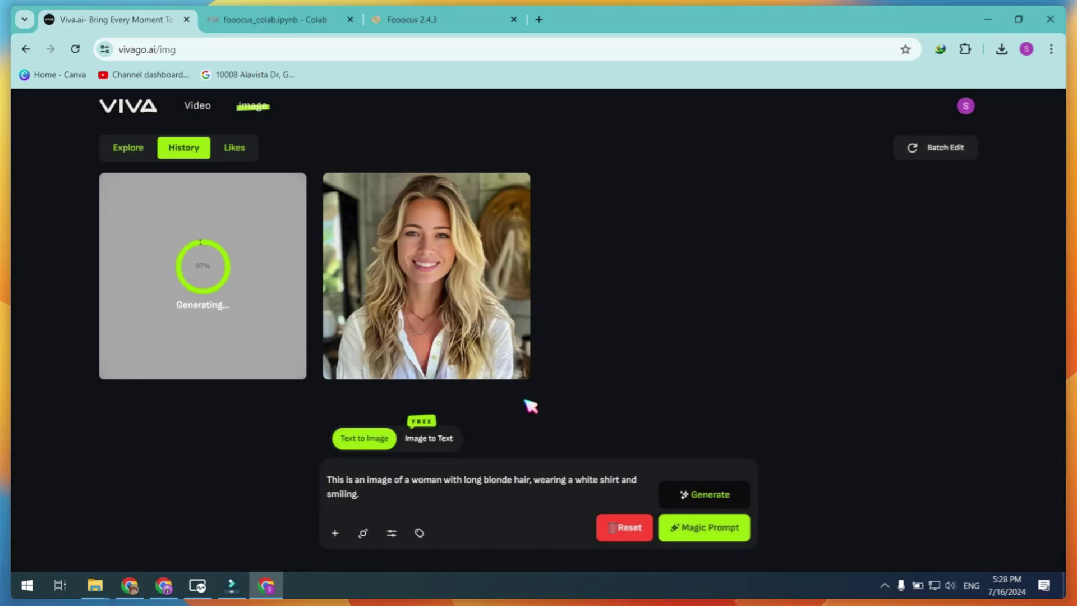
click(415, 271)
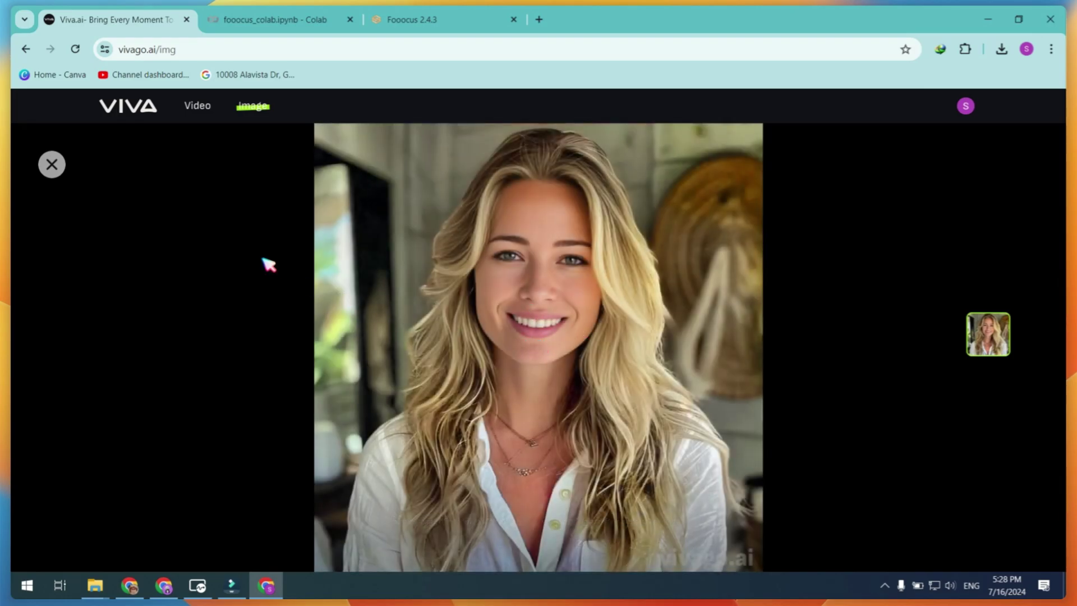
click(52, 164)
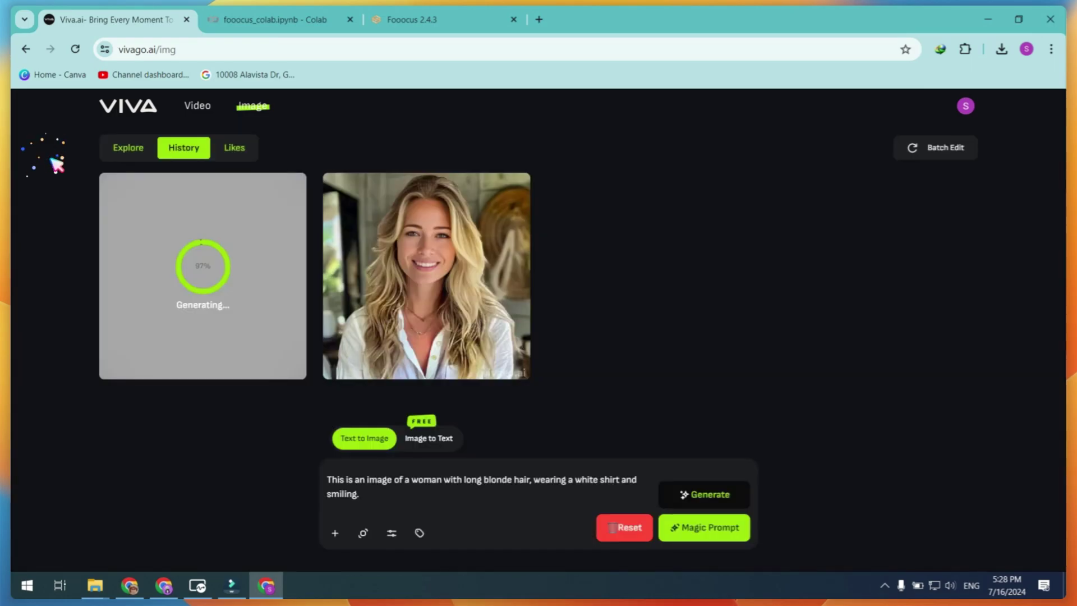